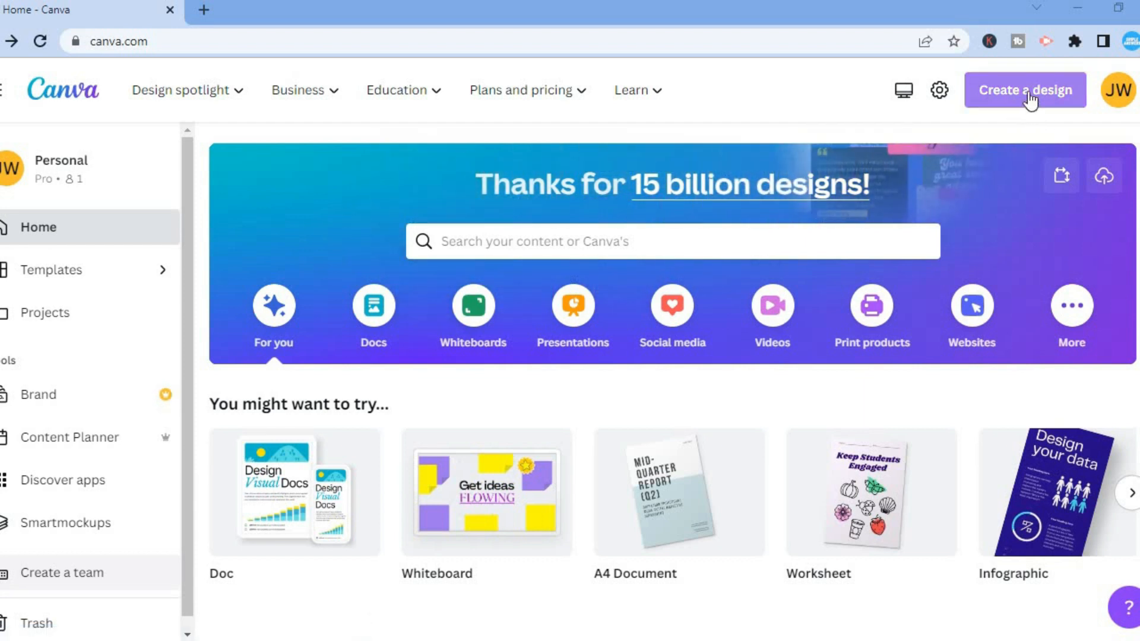
- Search the template library for "wall art"
click(1030, 102)
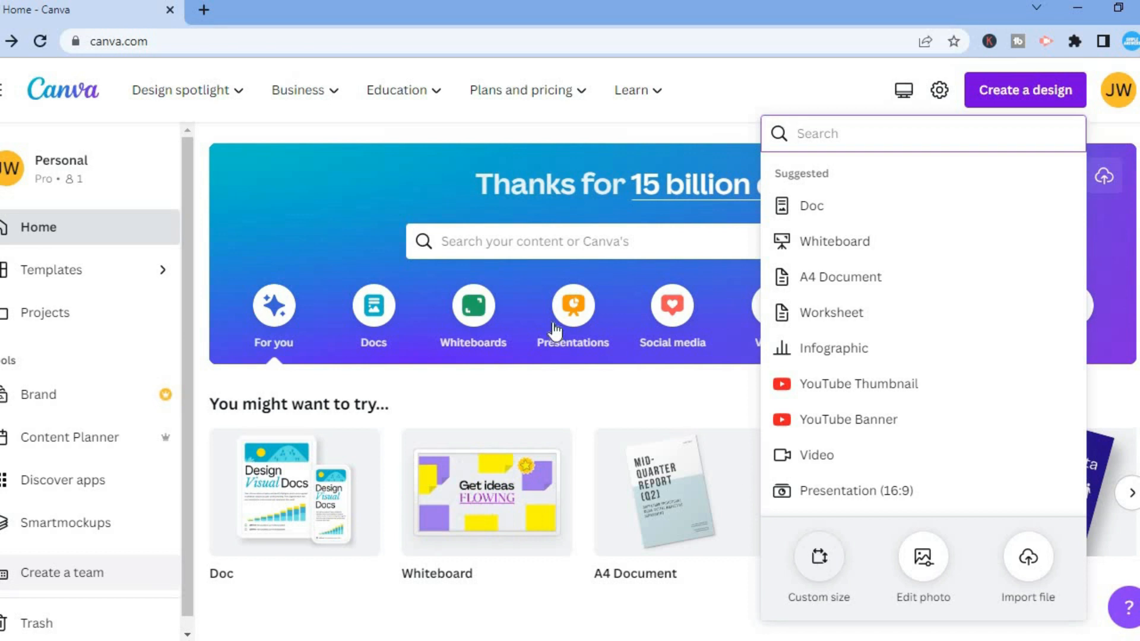
click(527, 251)
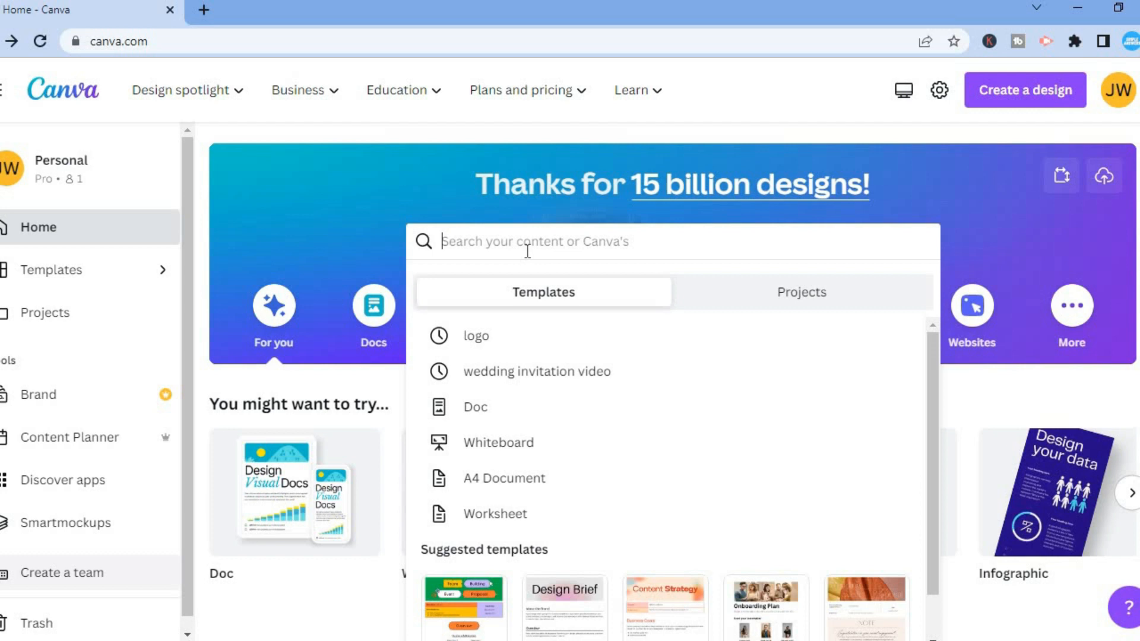
text(wall art)
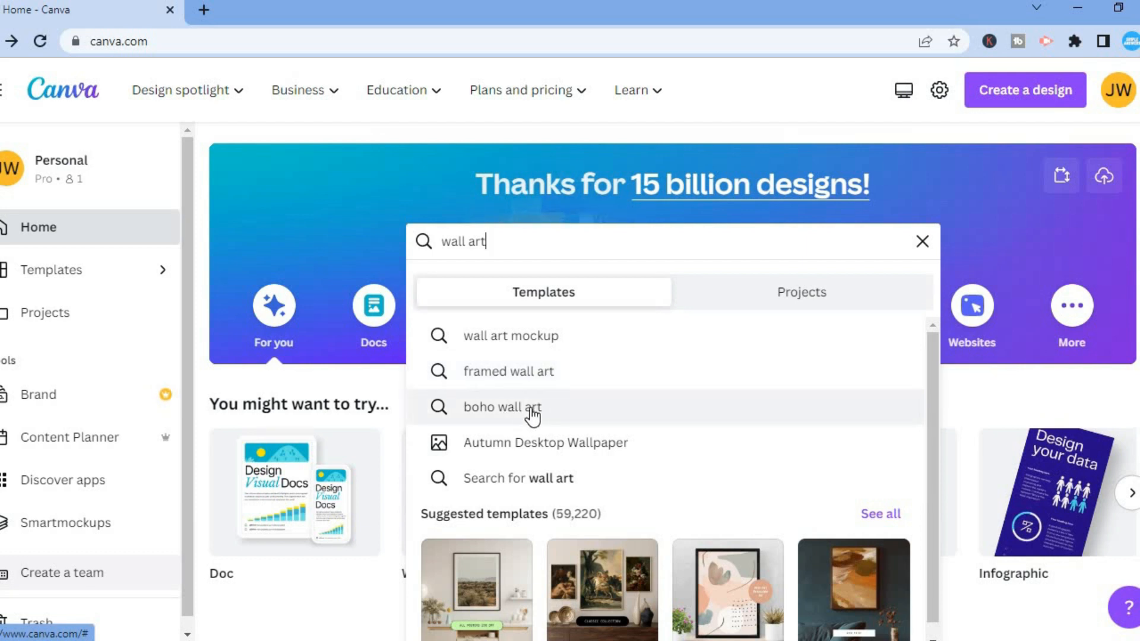
click(508, 479)
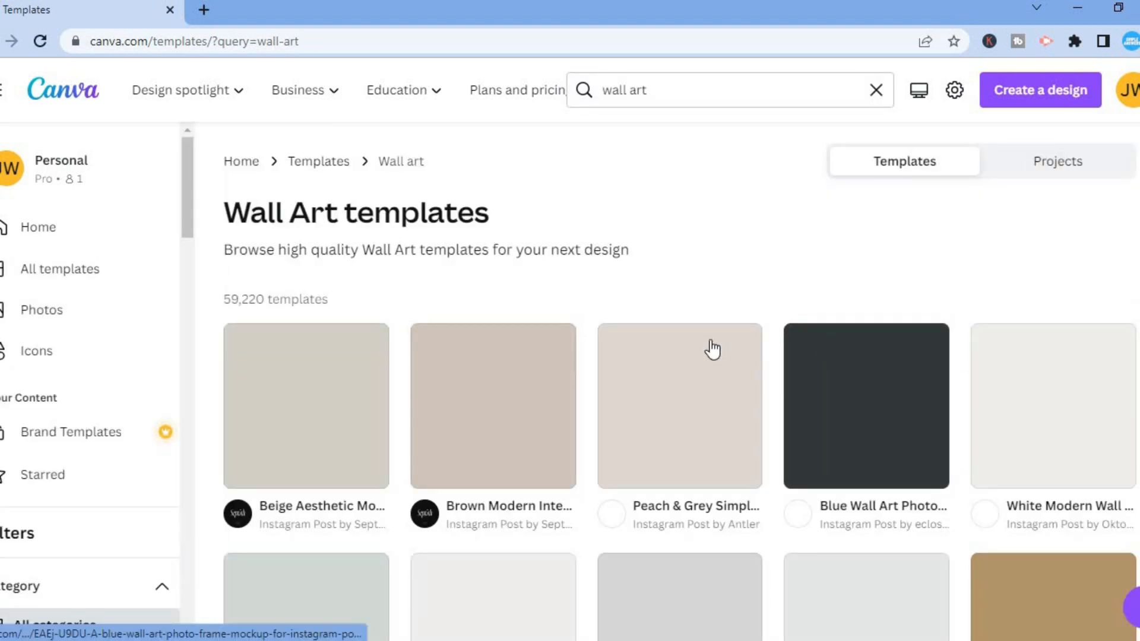
- Browse the wall art templates and open the White Modern Wall Art Photo Frame Instagram Post template for customizing
mouse_move(712, 348)
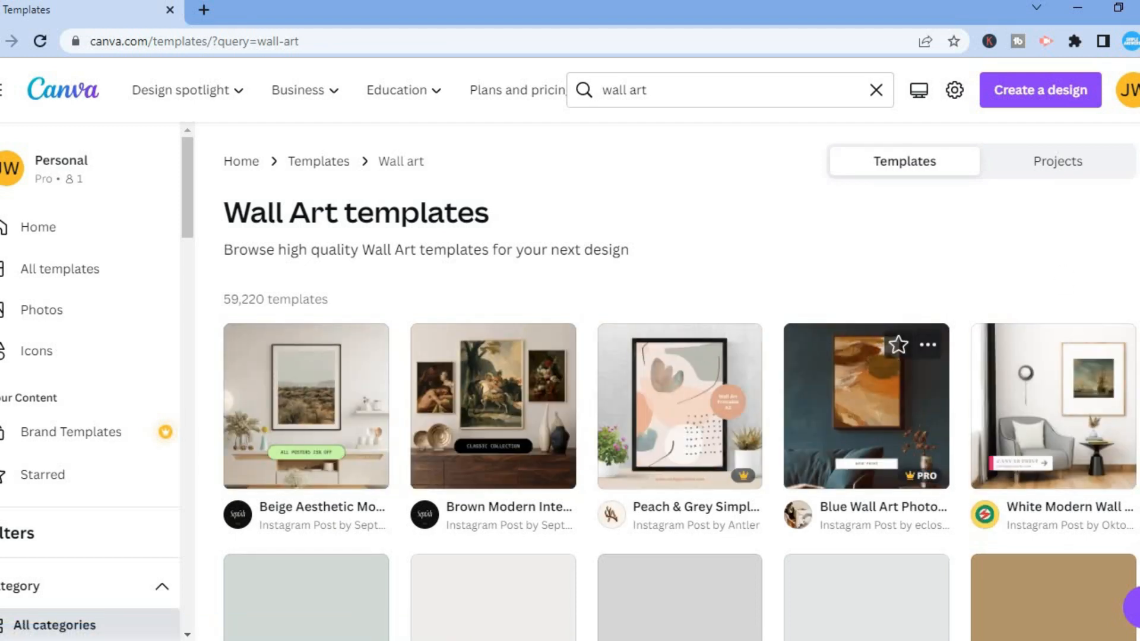
scroll(680, 386, down, 1)
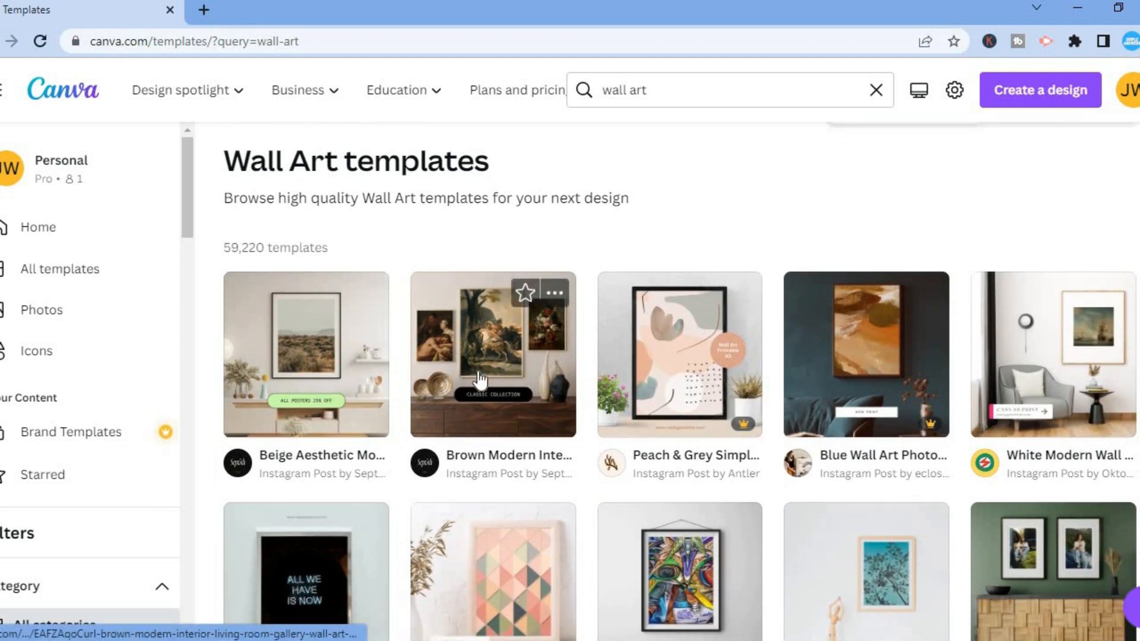
mouse_move(731, 427)
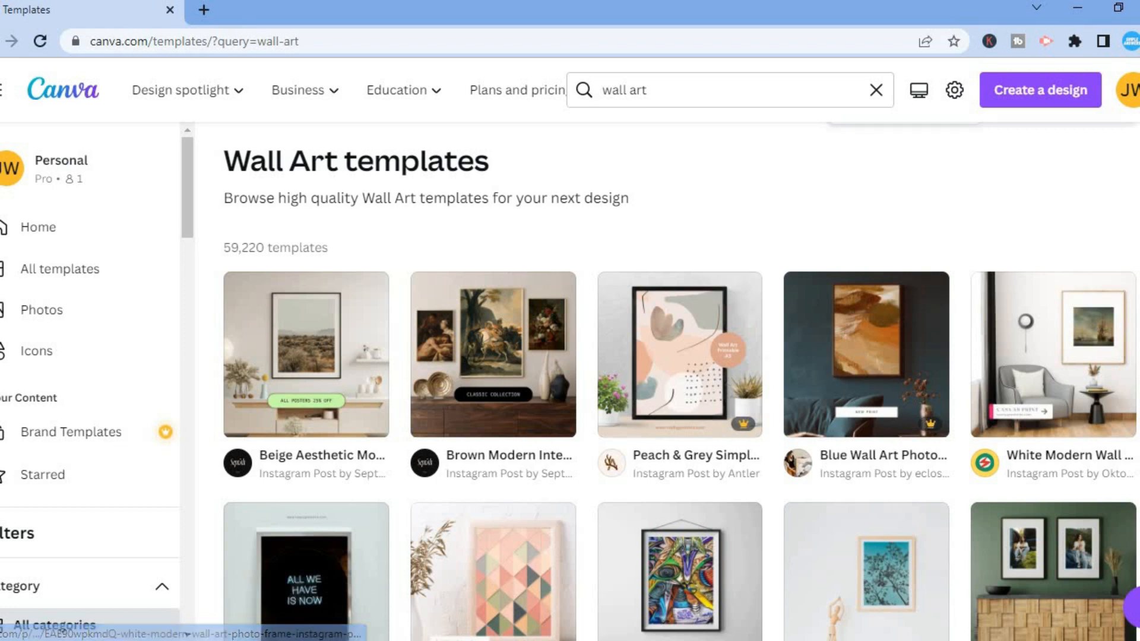
scroll(680, 380, down, 1)
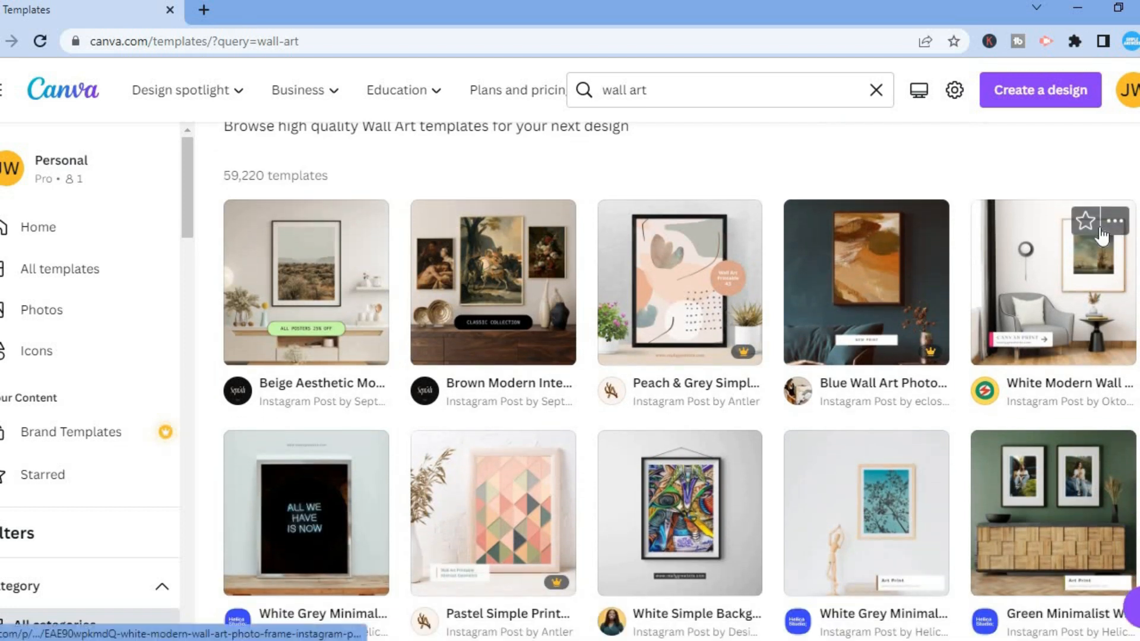
click(1082, 297)
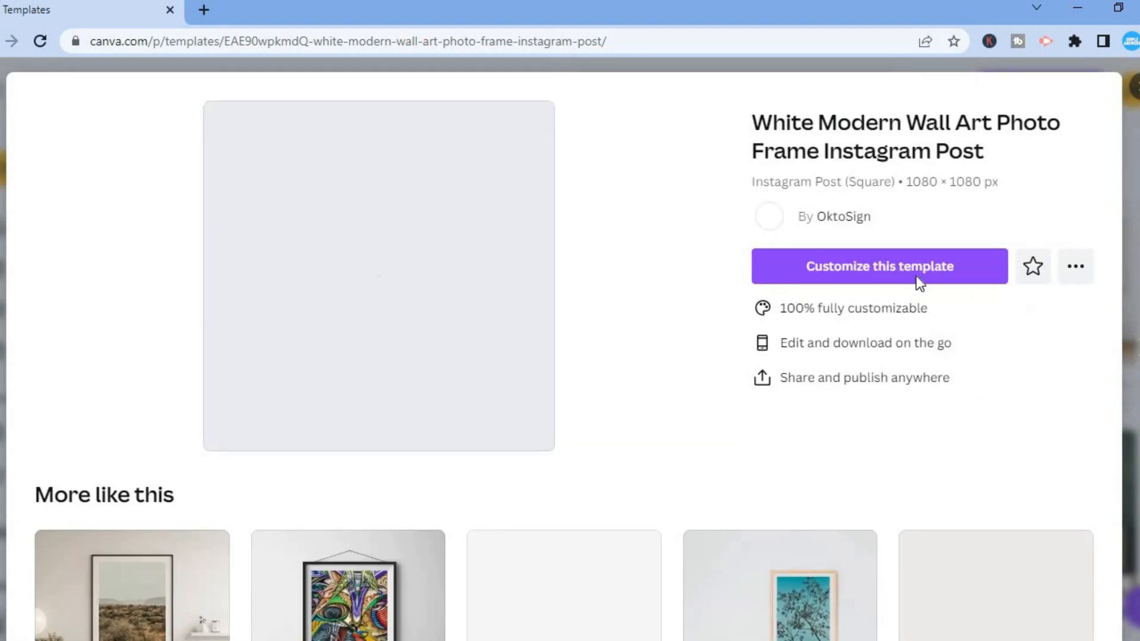
click(856, 269)
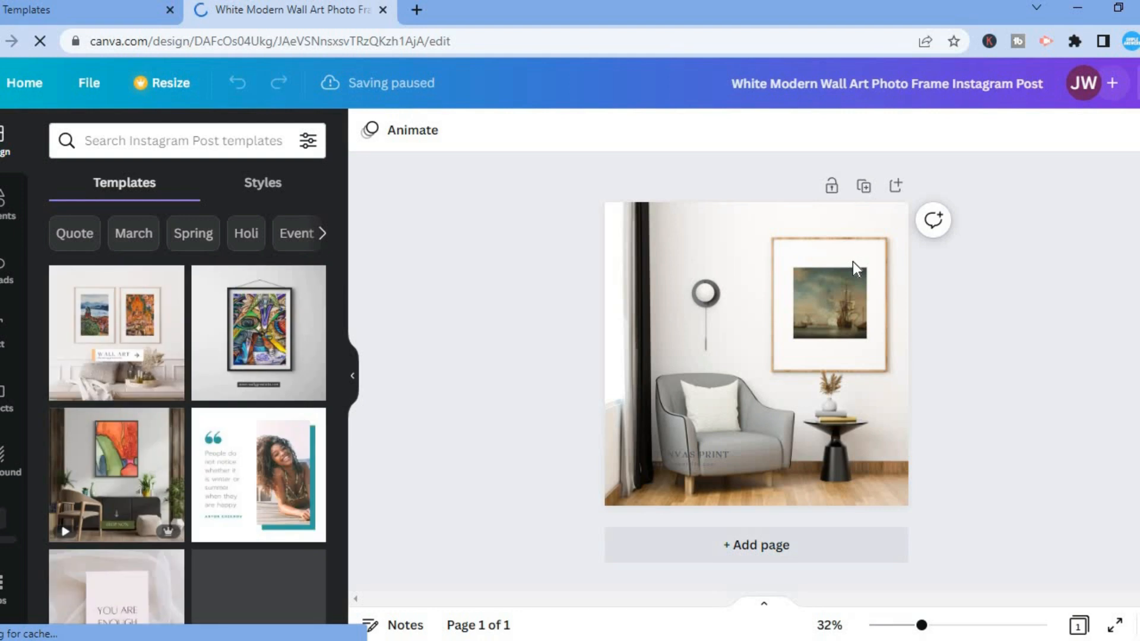
- Delete the "CANVAS PRINT" banner graphic from the design along with its title text and the website text line below it
click(761, 321)
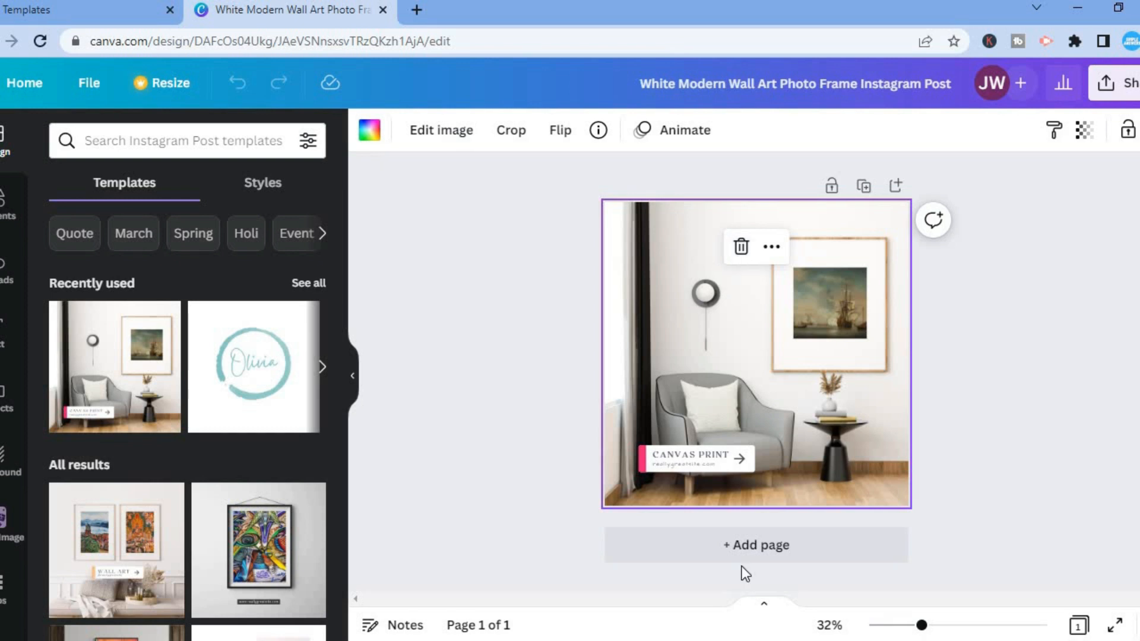
click(719, 475)
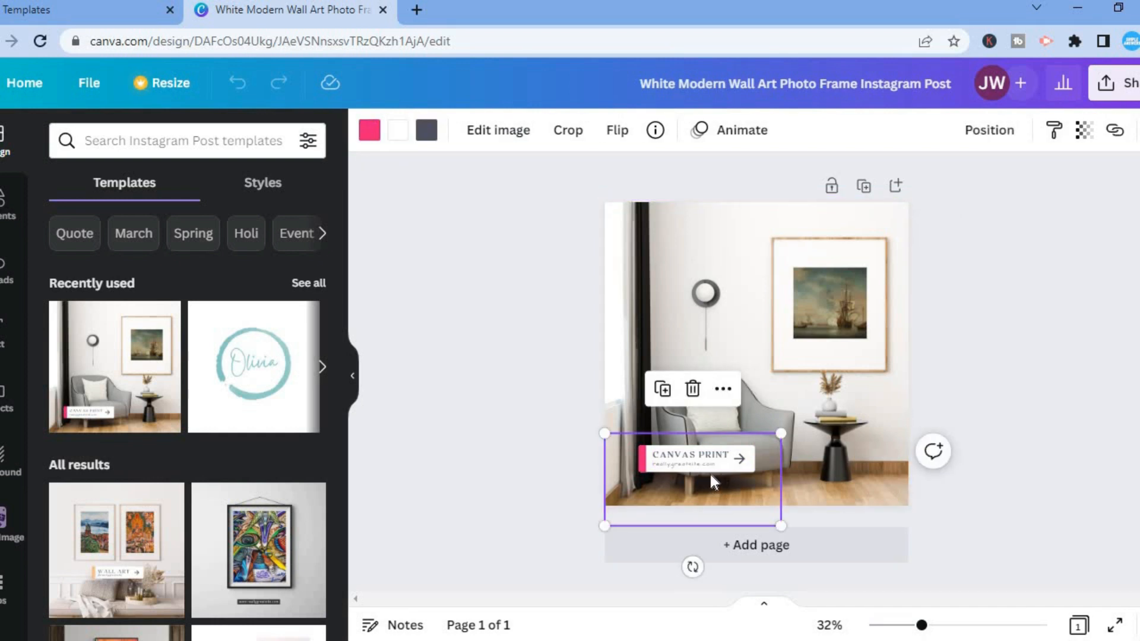
click(692, 389)
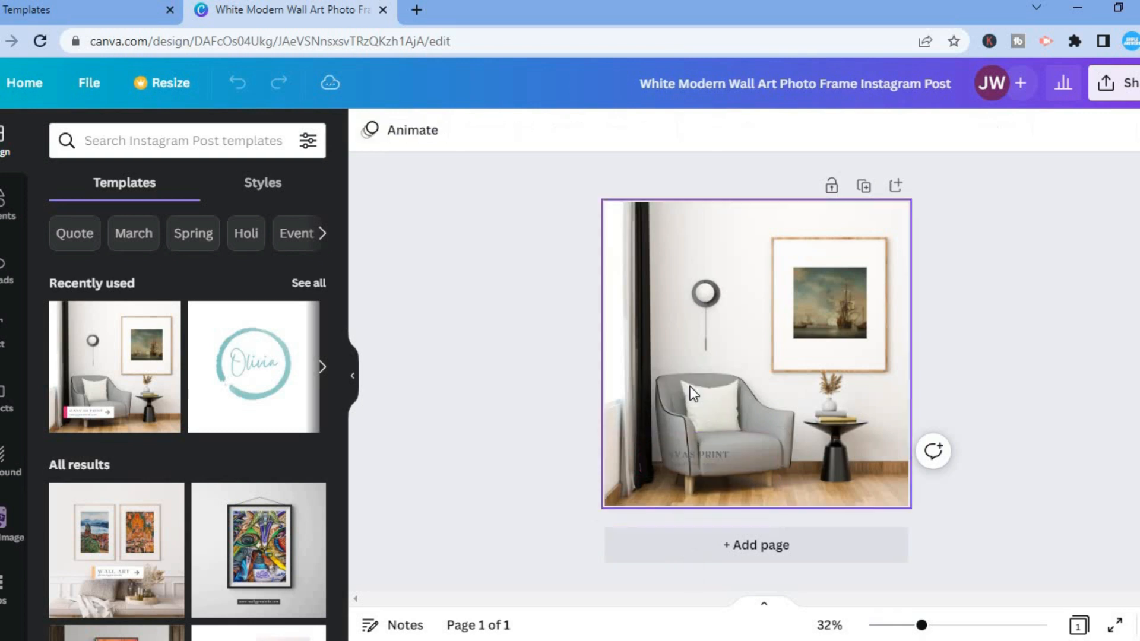
click(694, 451)
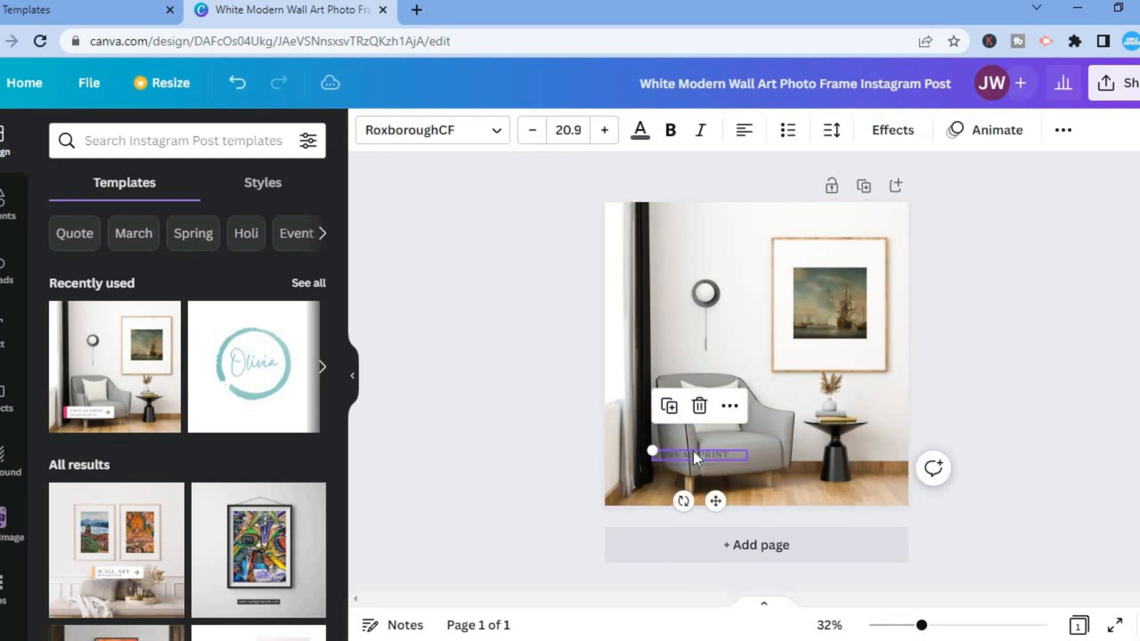
click(700, 405)
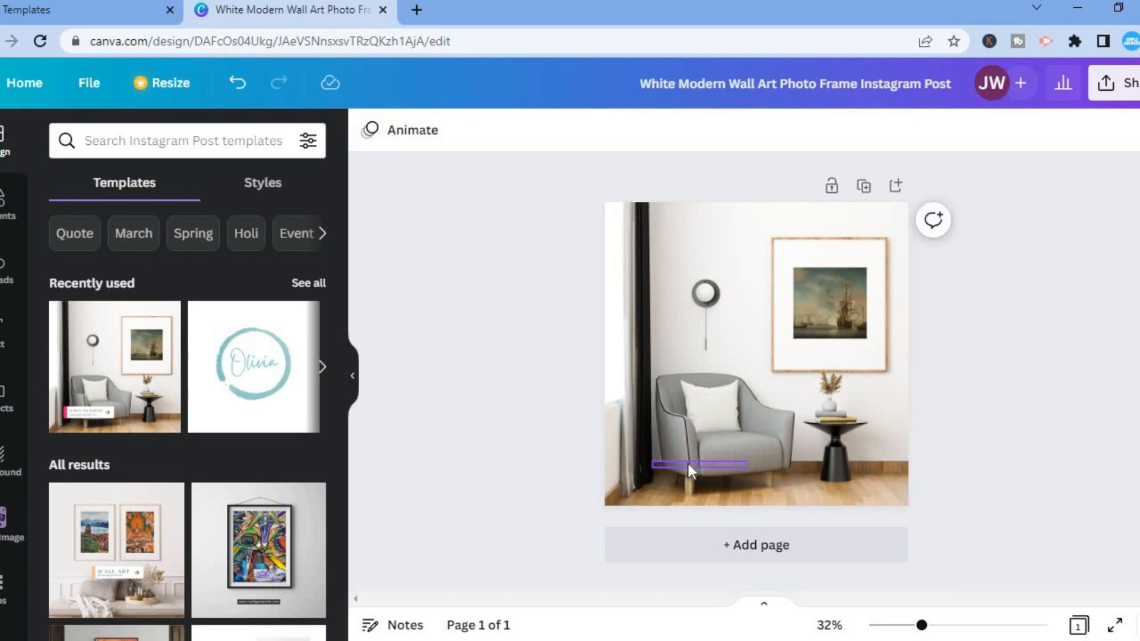
click(689, 464)
click(698, 417)
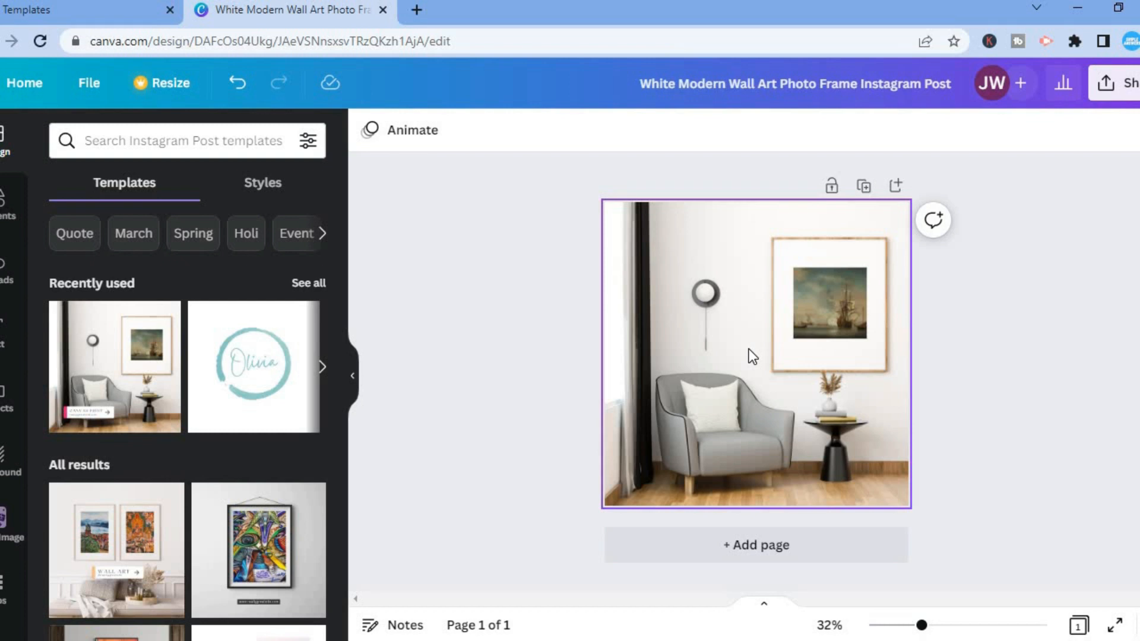
- Detach the armchair room photo from the page background and delete it
click(767, 394)
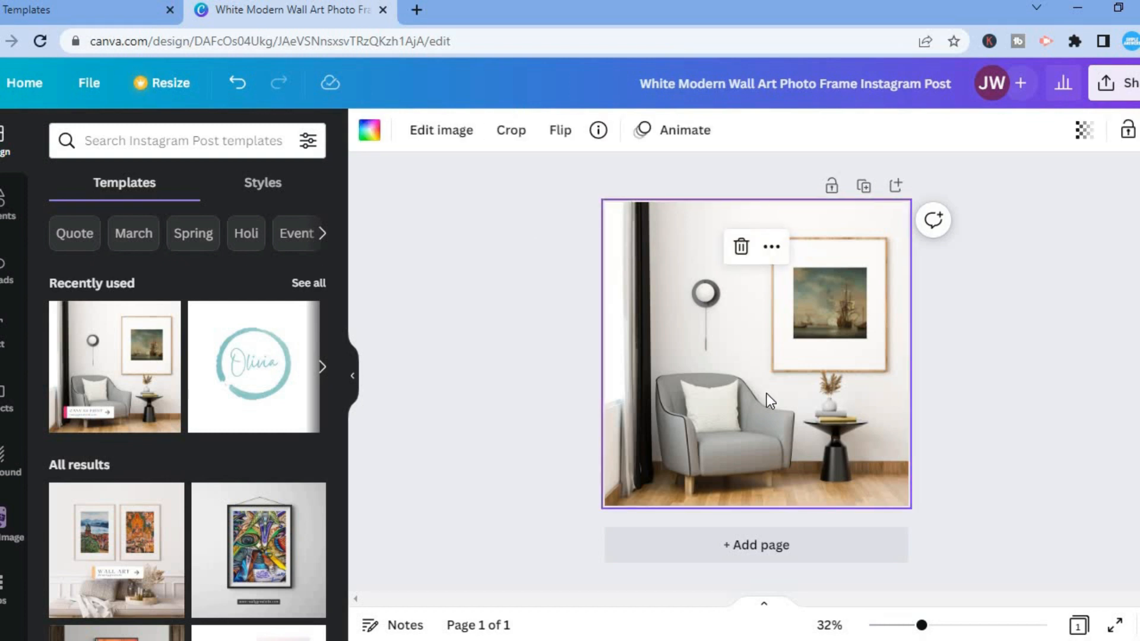
click(771, 248)
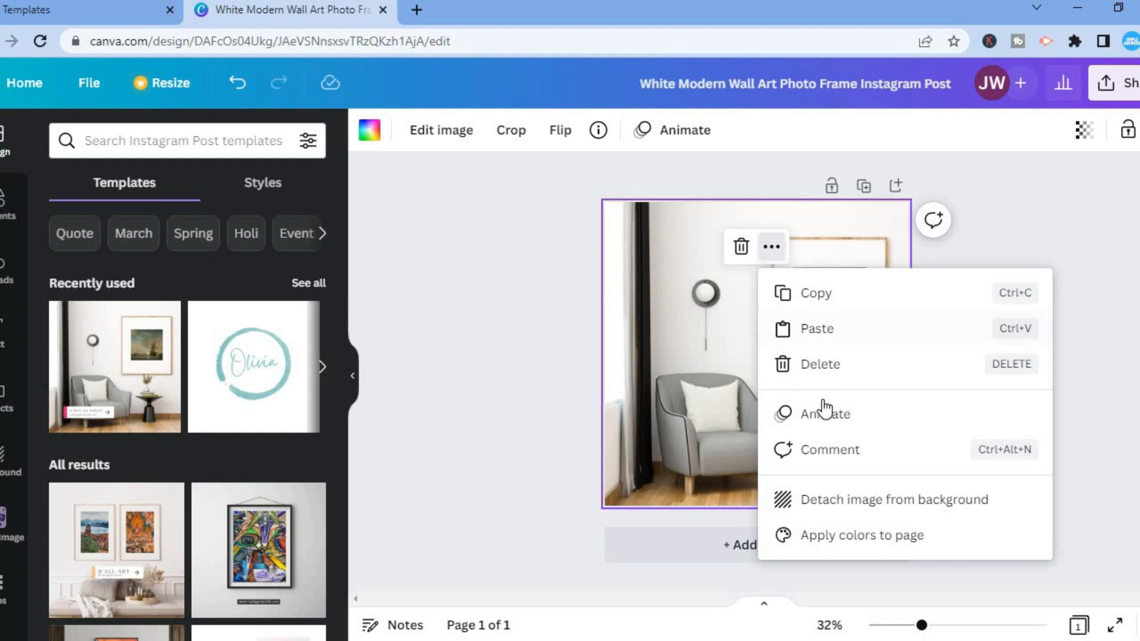
click(862, 505)
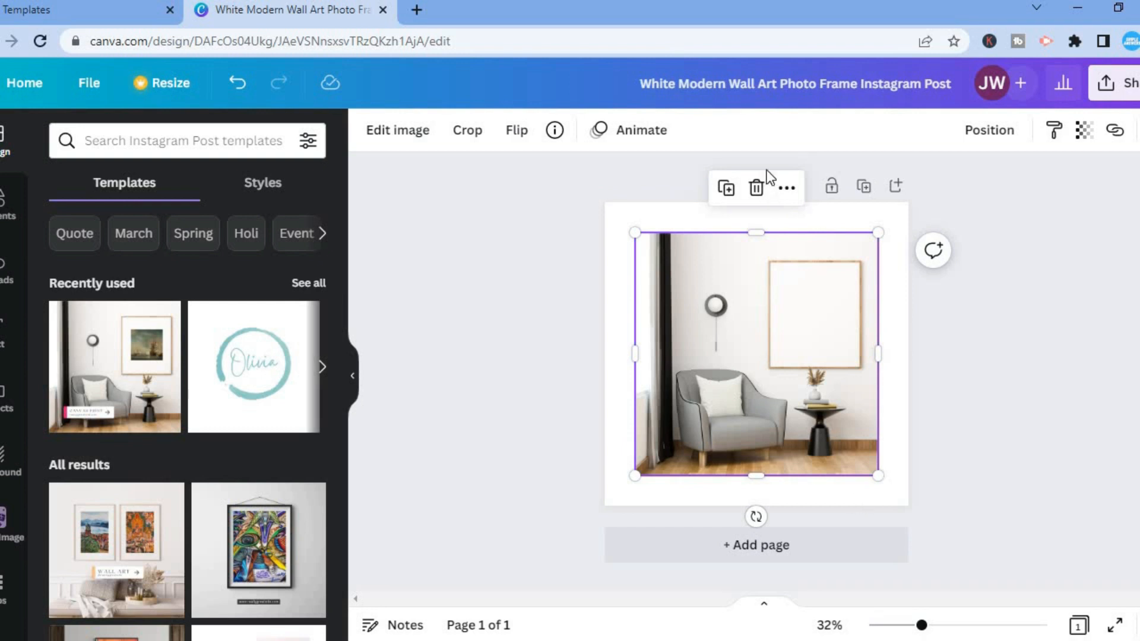
click(755, 188)
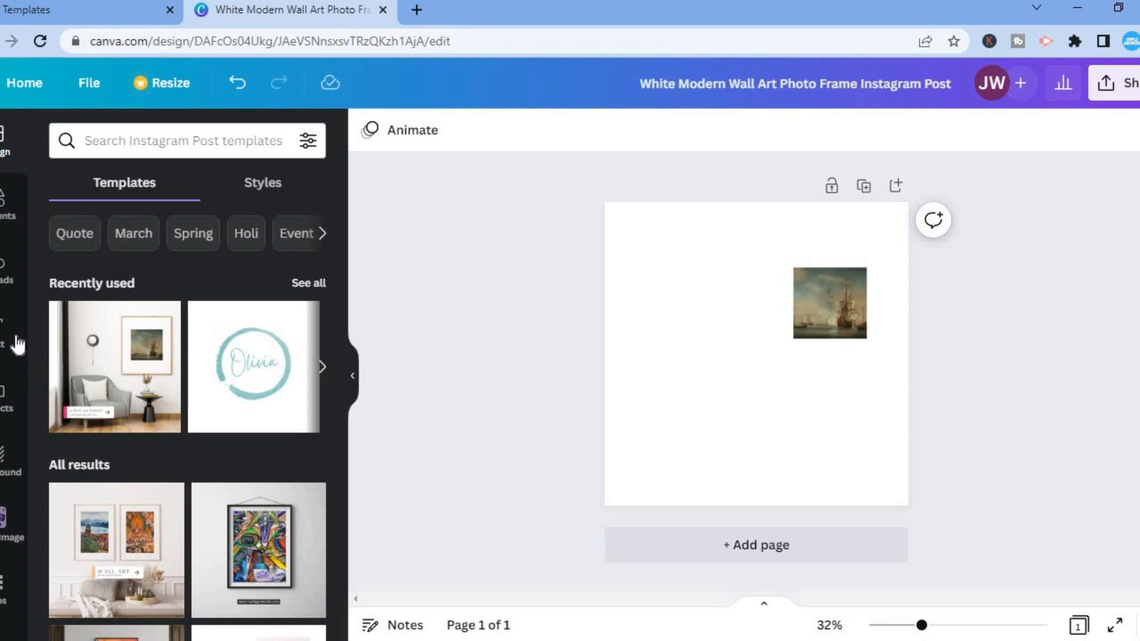
- Apply the first Landscapes background, the pale scene with a country road and trees, to the page
click(5, 271)
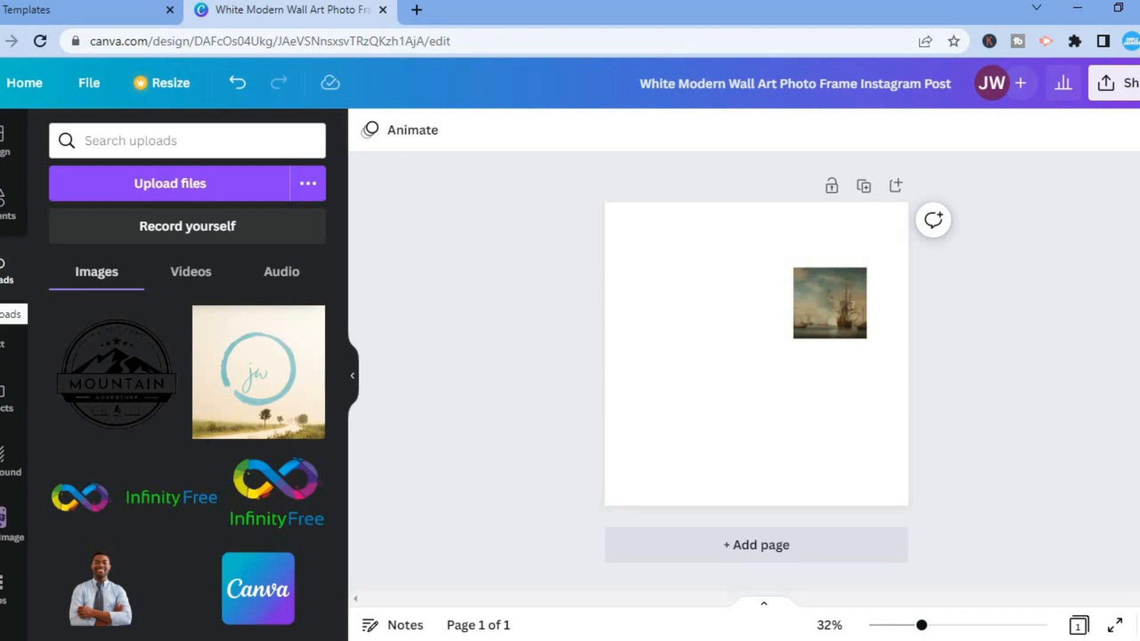
click(4, 460)
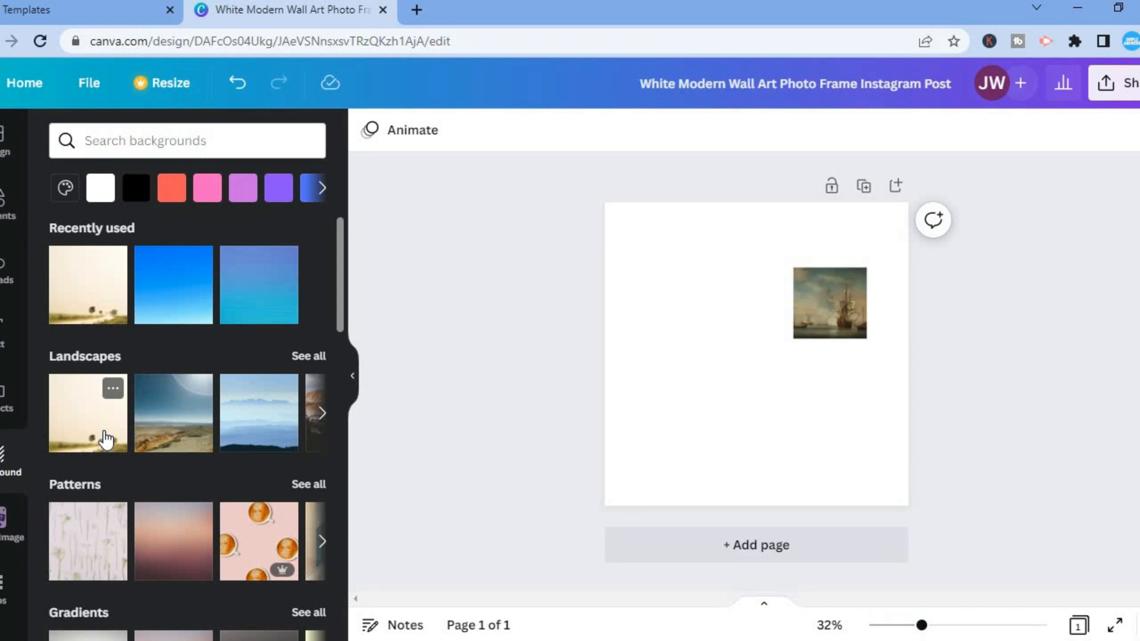
click(105, 432)
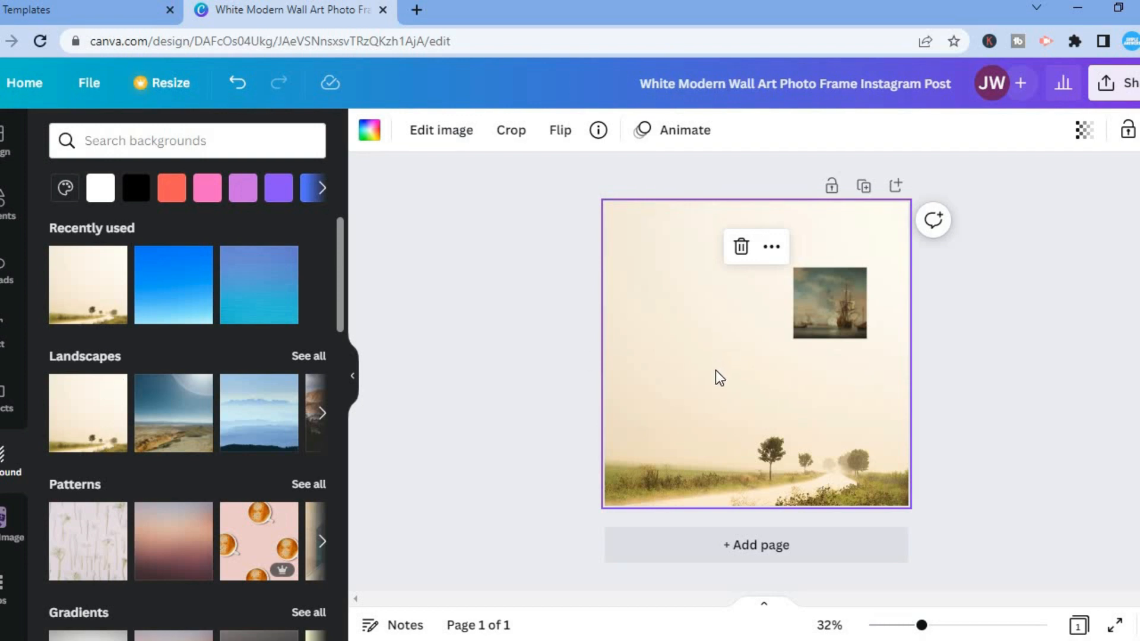
- Delete the ship painting from the page together with its grid
click(838, 301)
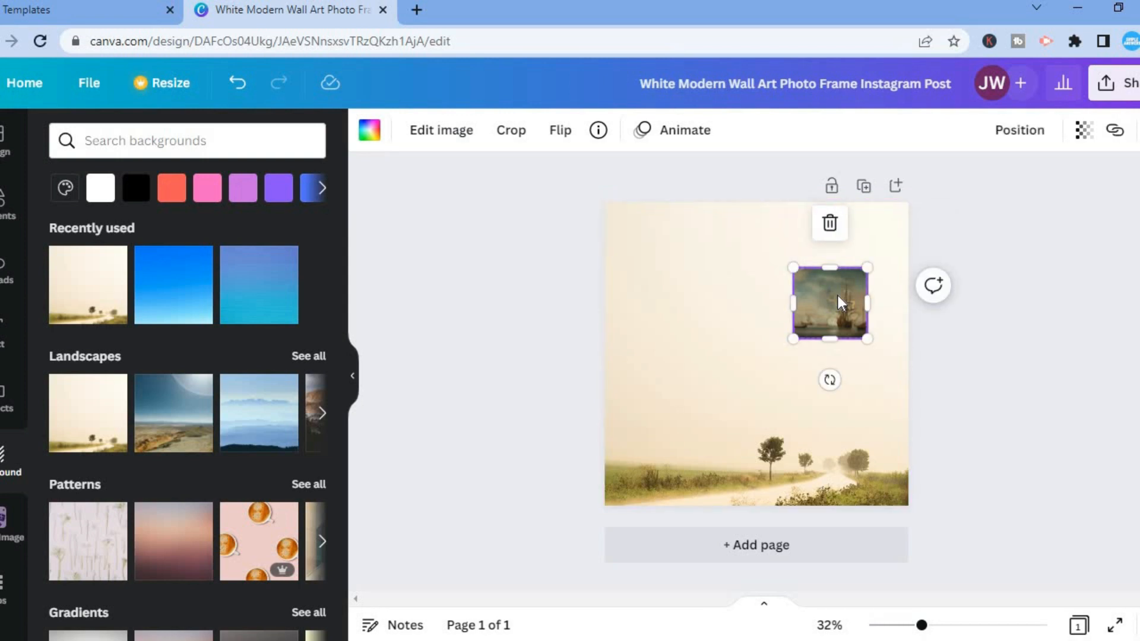
click(831, 231)
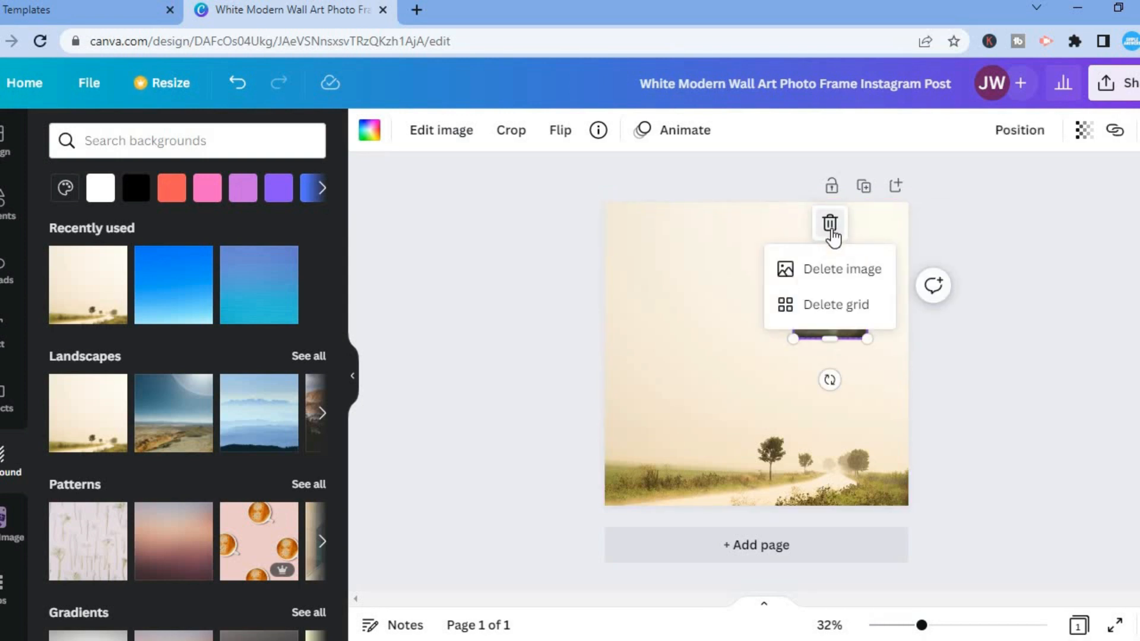
click(838, 305)
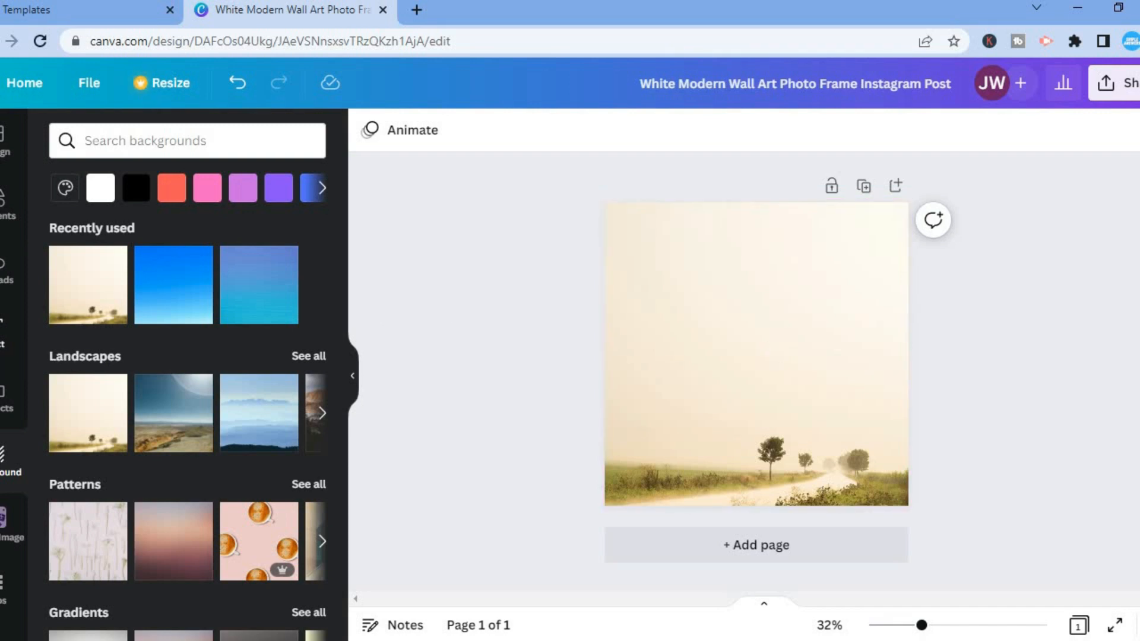
- Add a heading text box to the page and move it near the page's upper edge
click(7, 345)
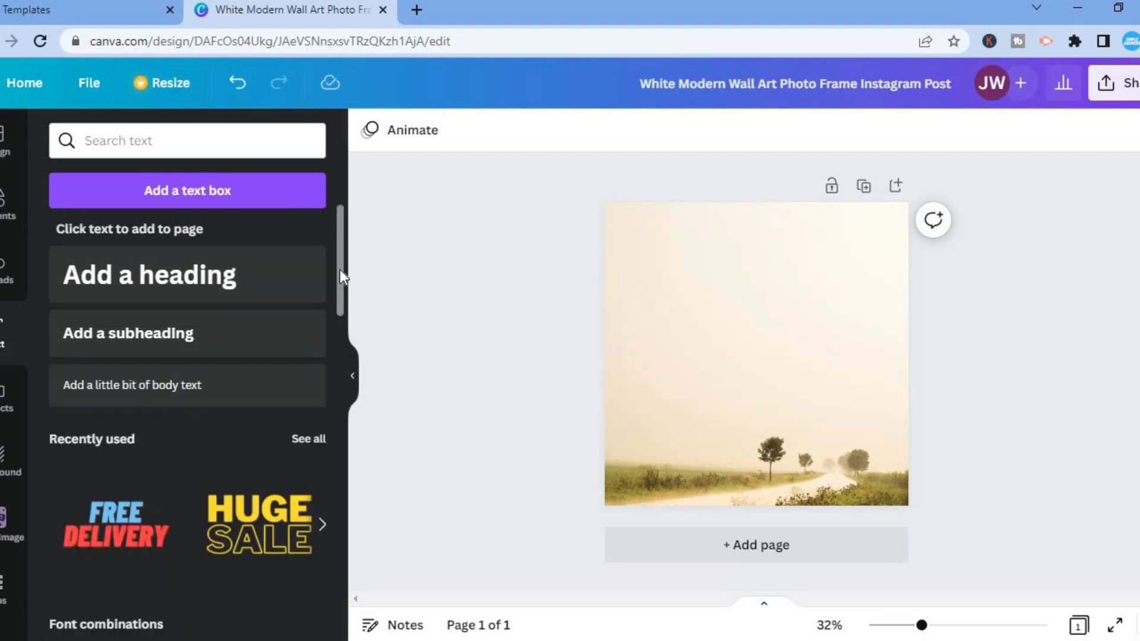
scroll(342, 321, down, 5)
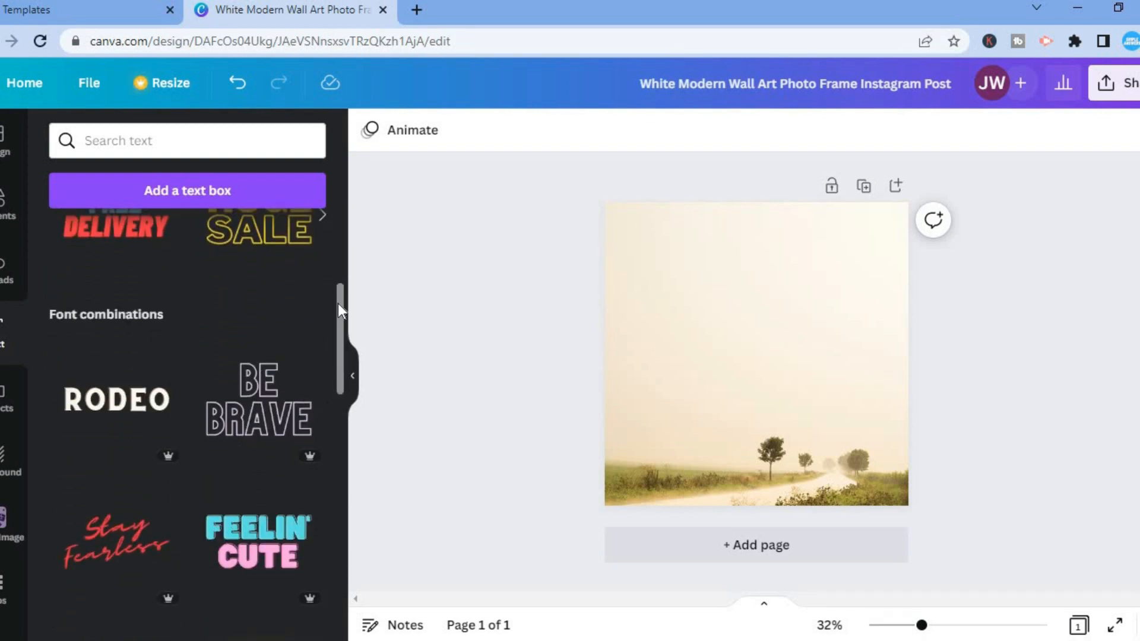
scroll(333, 356, up, 3)
scroll(331, 408, down, 6)
scroll(326, 297, up, 8)
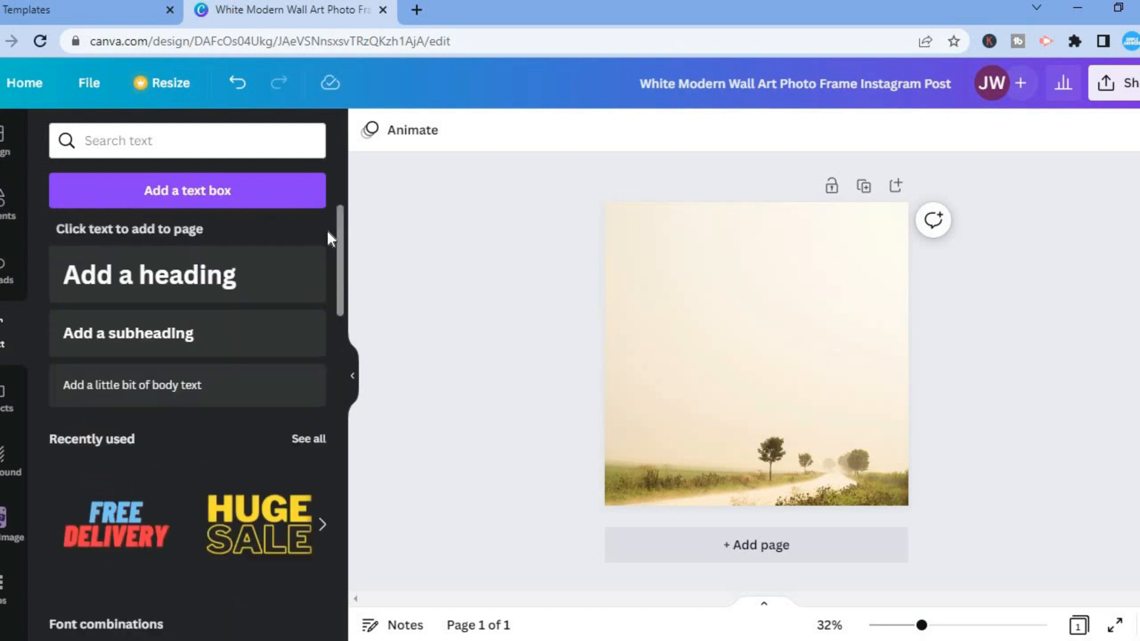
click(185, 279)
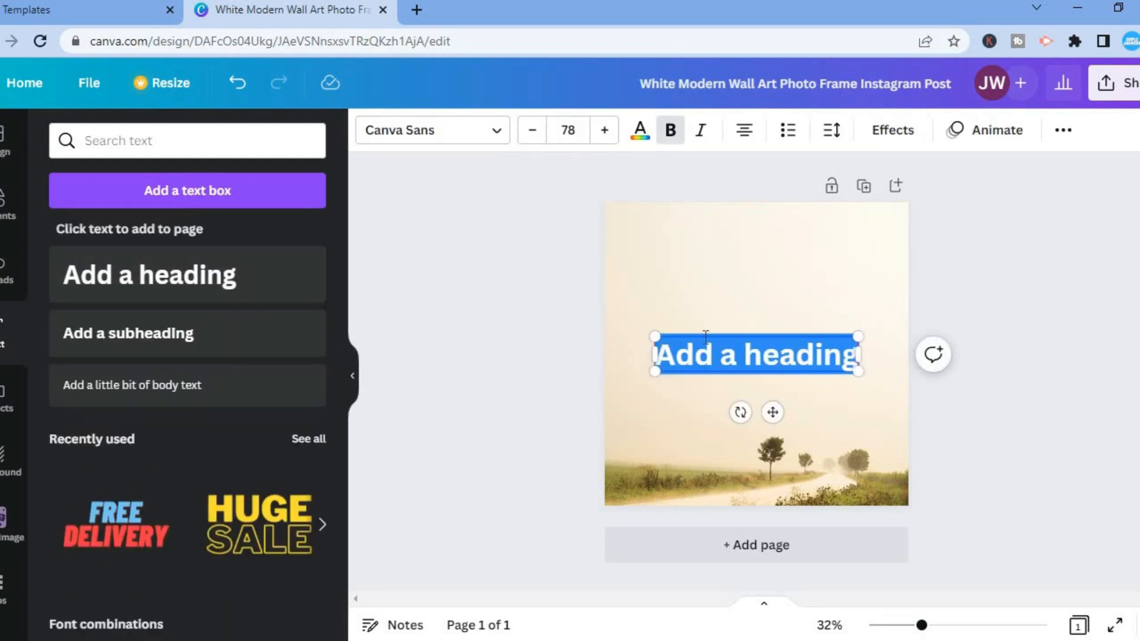
drag(727, 341, 707, 226)
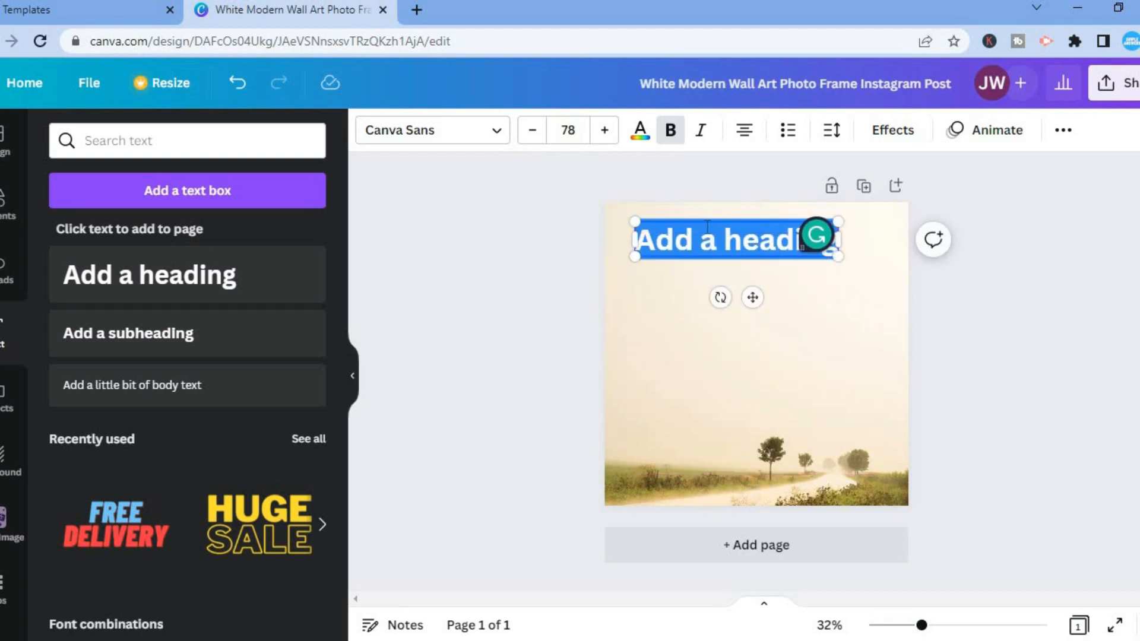
- Replace the heading's placeholder text with "homesweet" on the first line and "home" on the second
key(BackSpace)
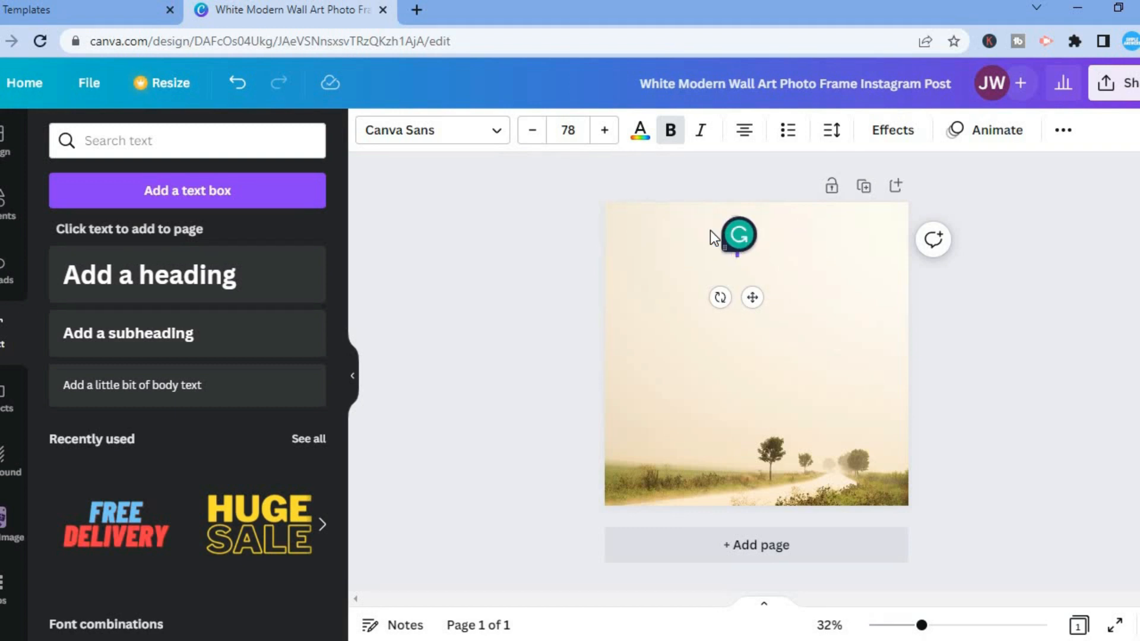
text(Home)
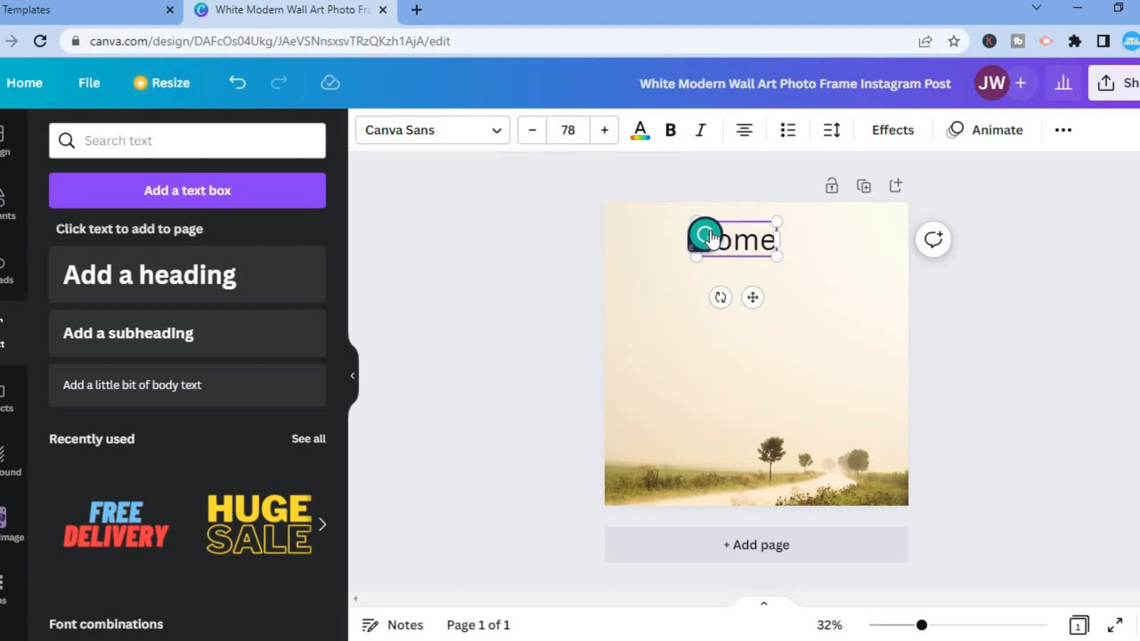
text(sweet)
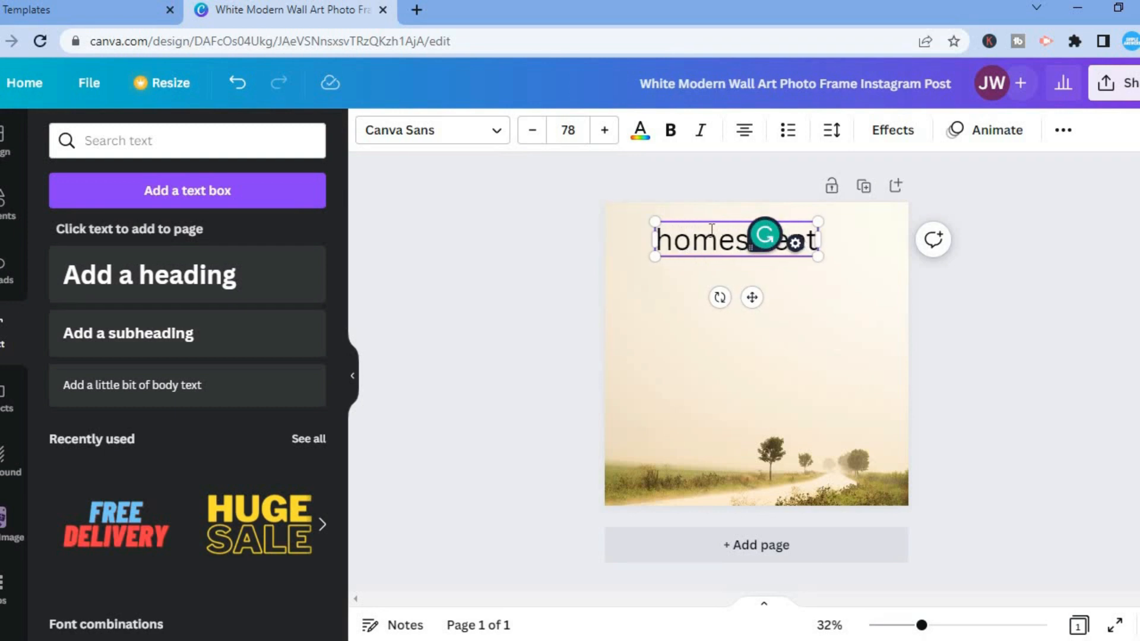
key(Return)
text(home)
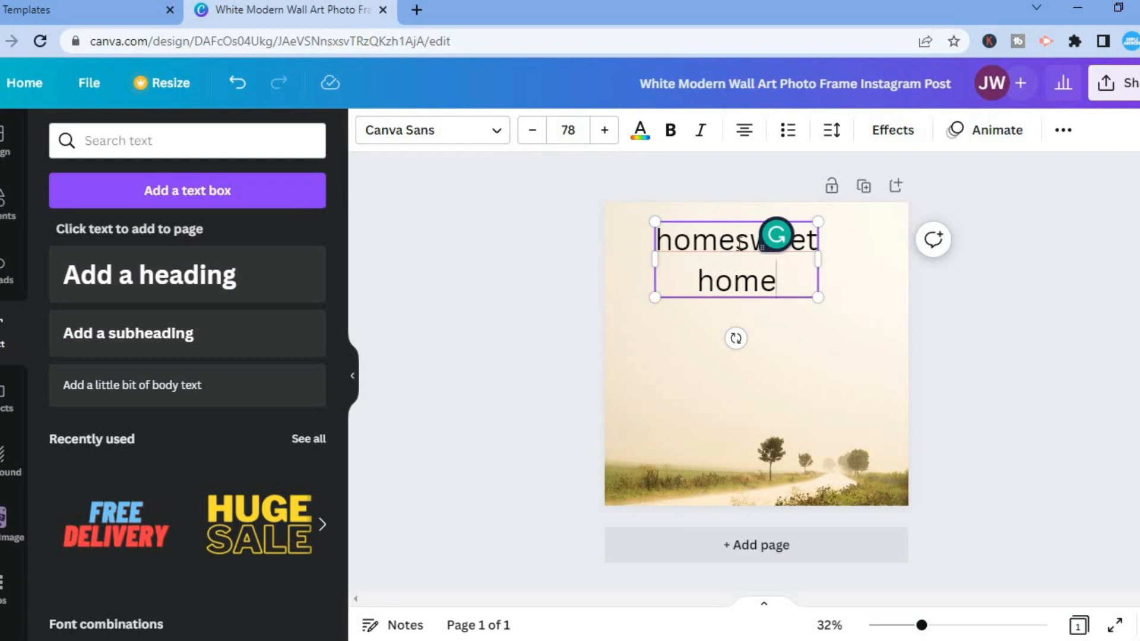
- Insert a space between "home" and "sweet" in the heading and set the whole heading's font to RoxboroughCF
click(737, 241)
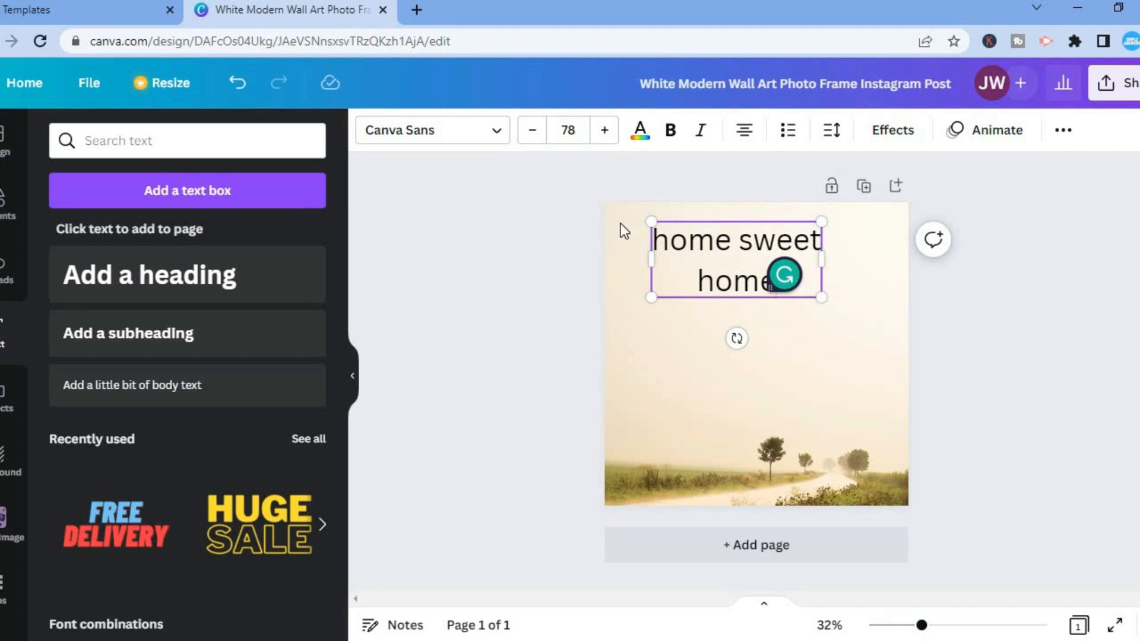
key(shift+Home)
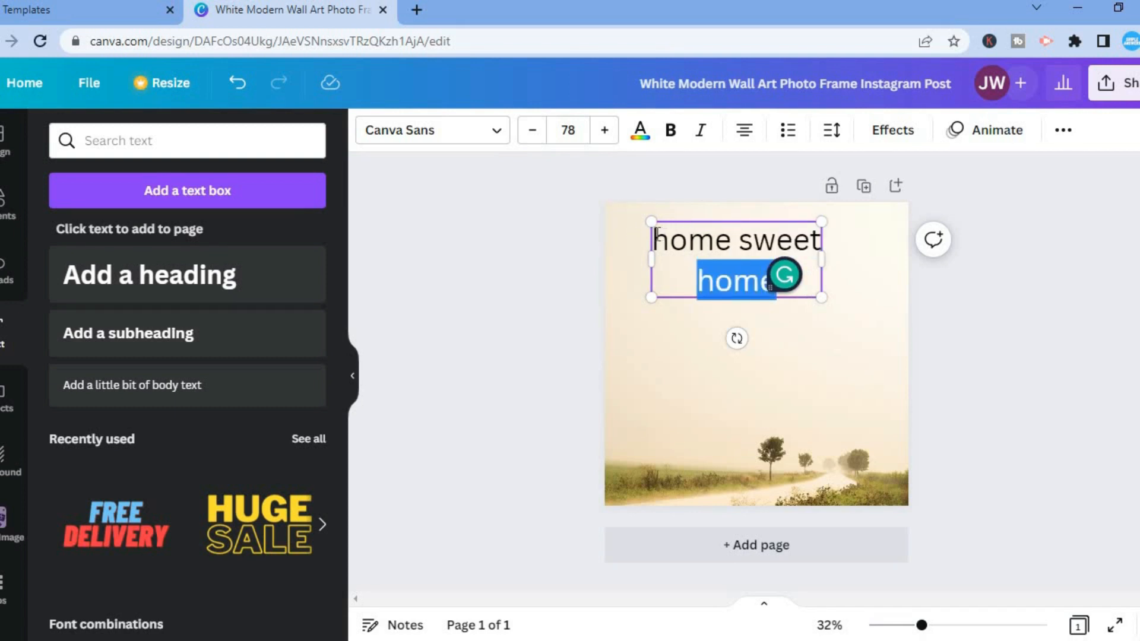
drag(658, 235, 783, 282)
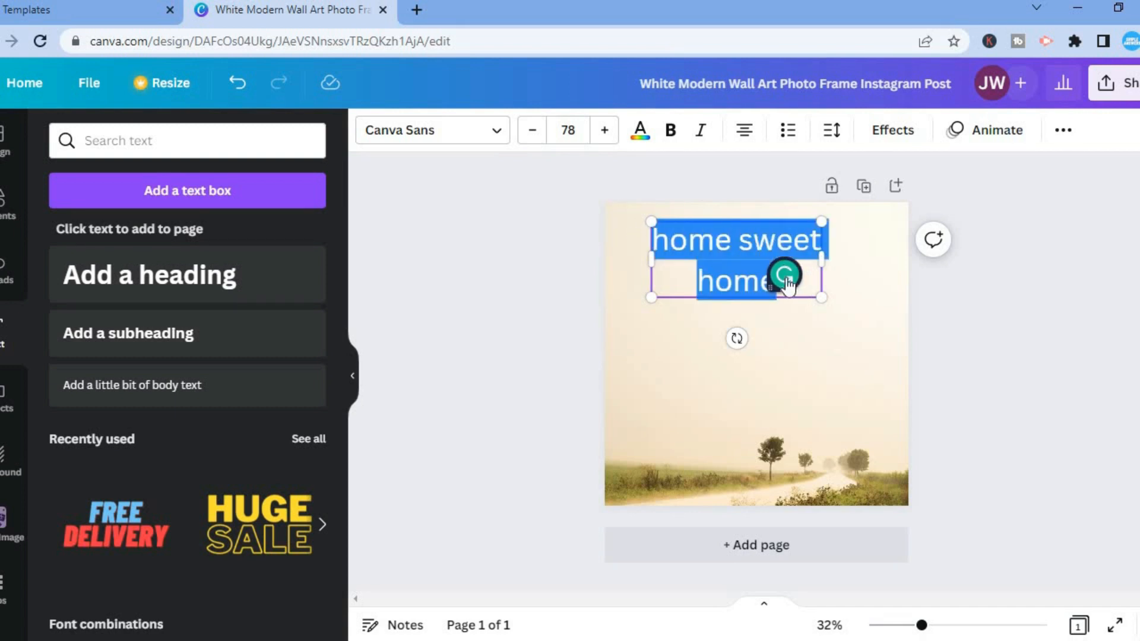
click(460, 139)
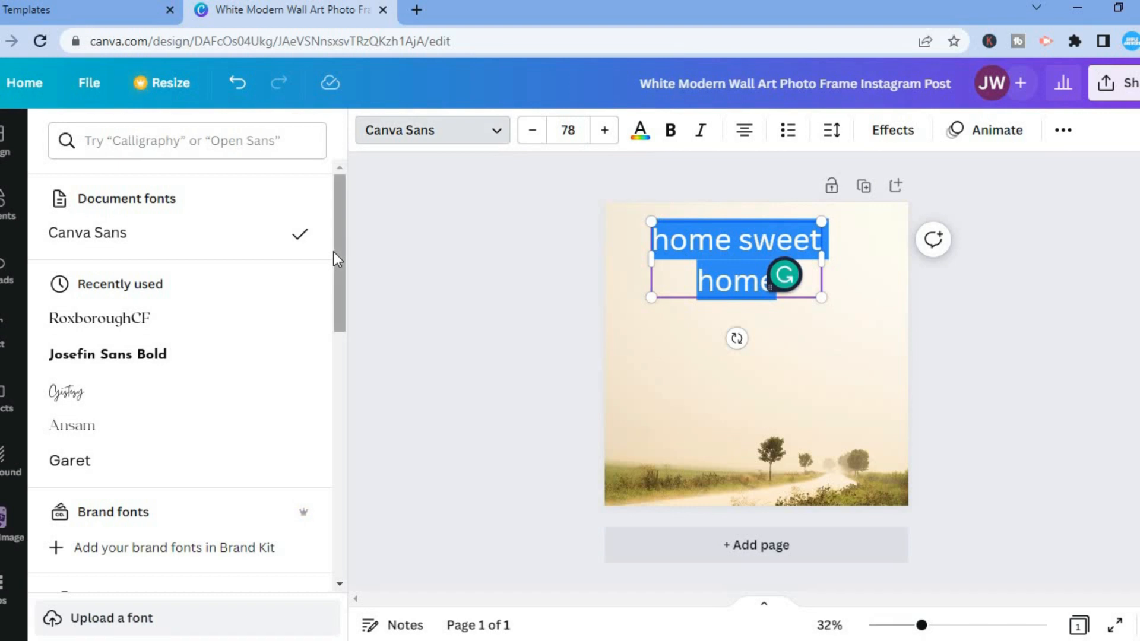
click(145, 335)
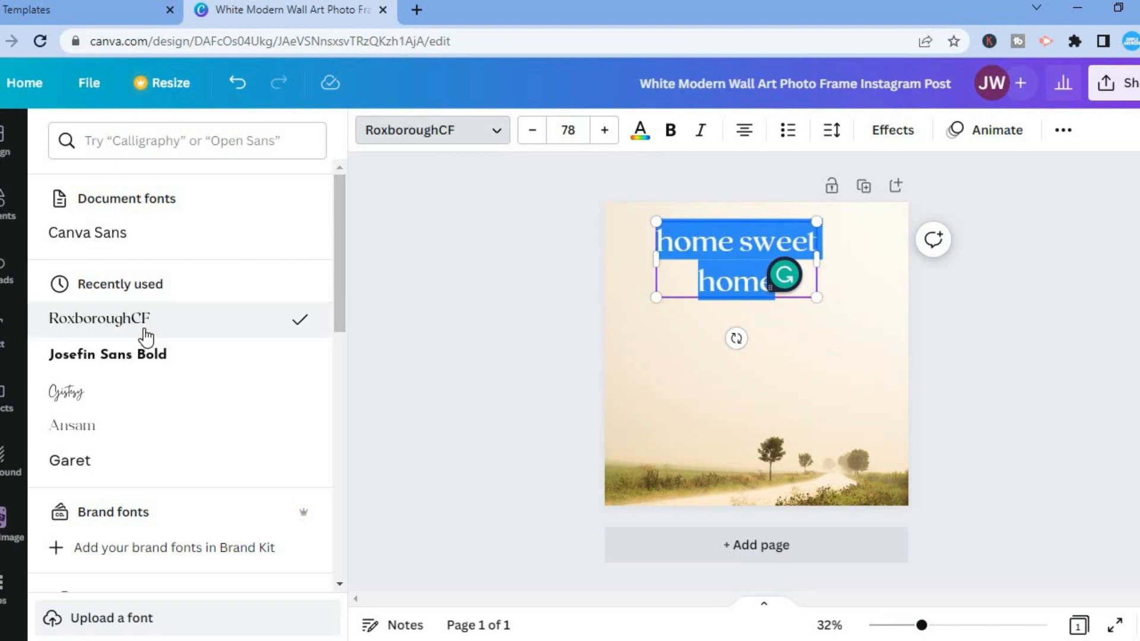
click(143, 360)
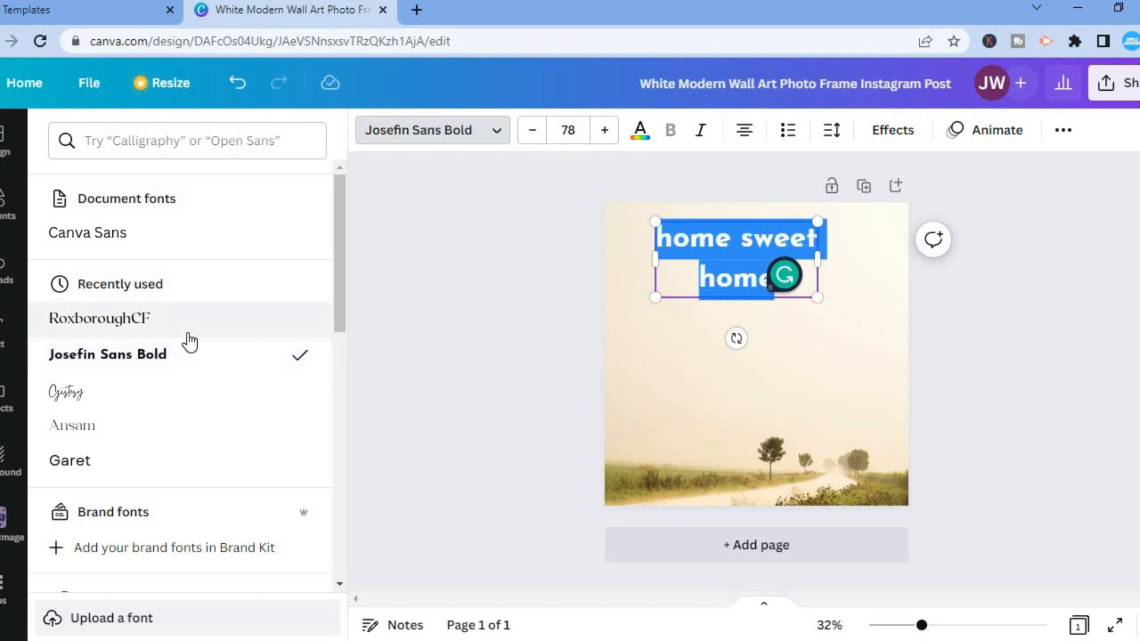
click(165, 326)
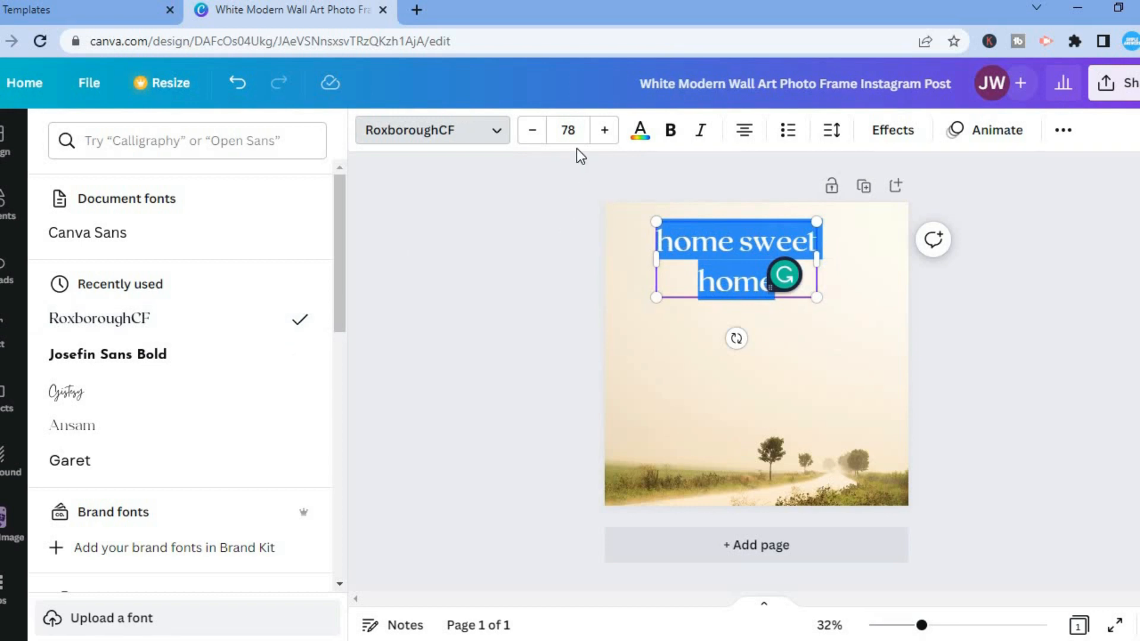
- Set the heading's font size to 80 and make the text bold
click(577, 130)
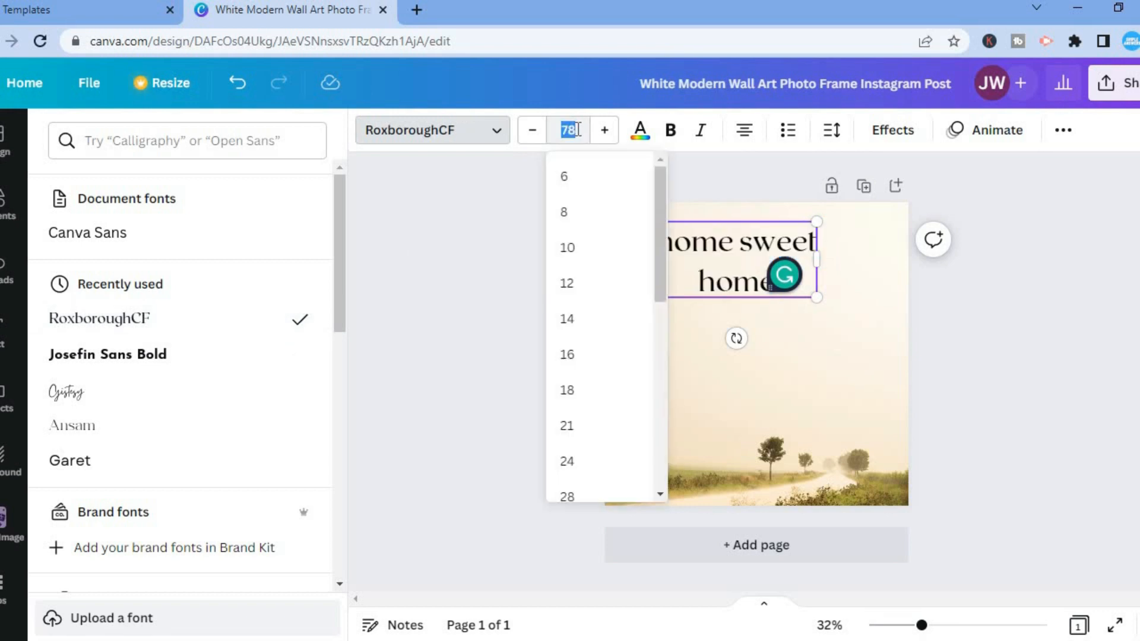
drag(661, 268, 599, 404)
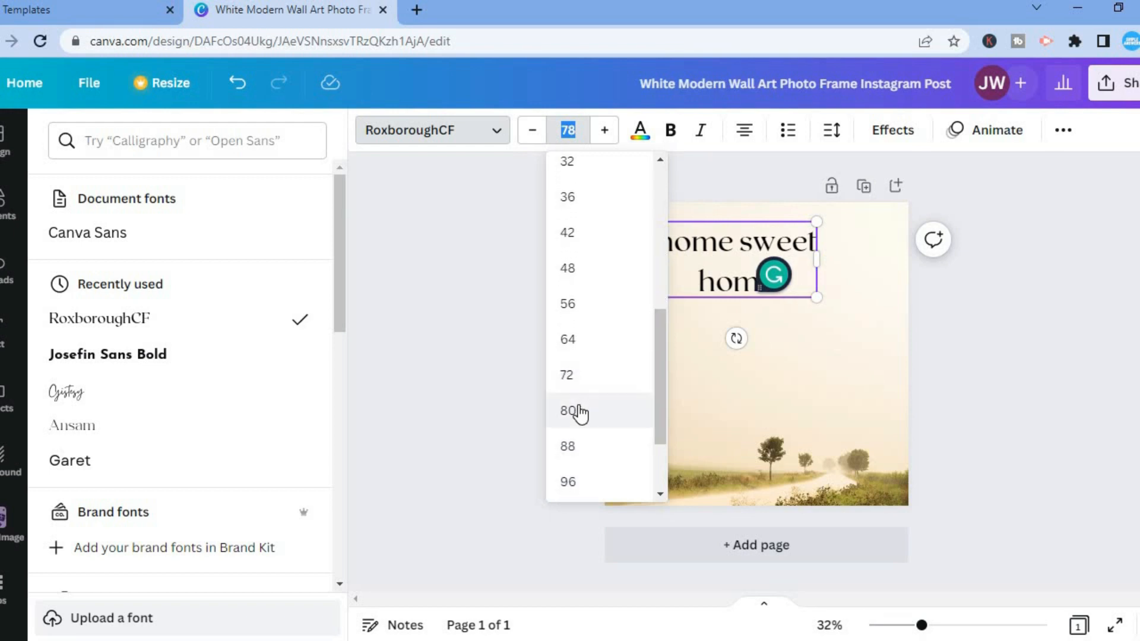
click(579, 412)
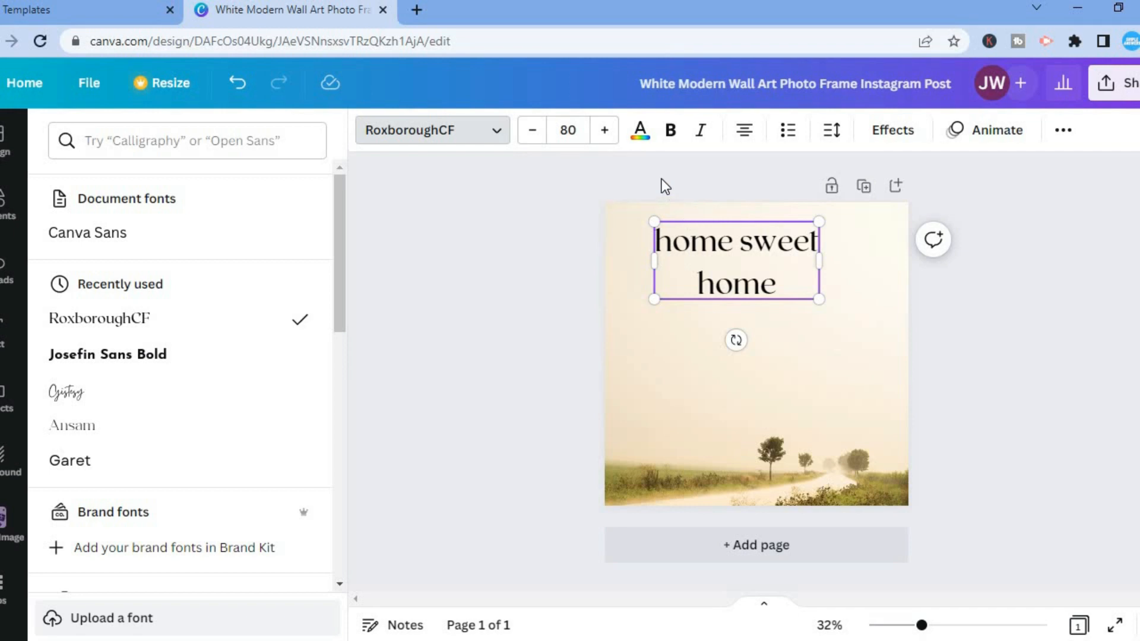
click(640, 142)
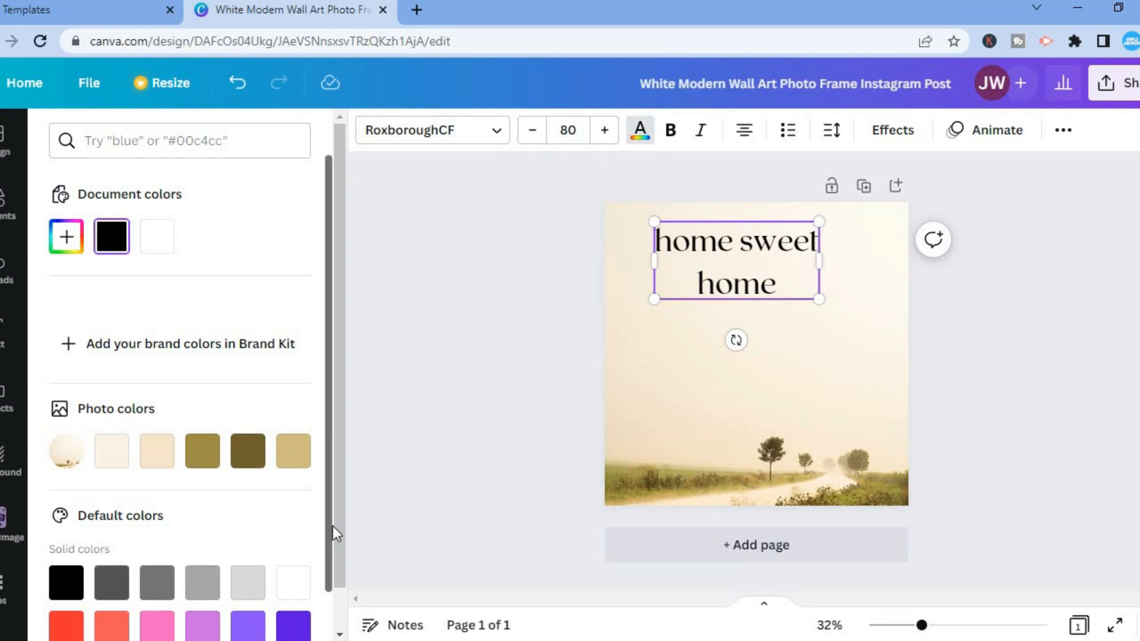
click(677, 137)
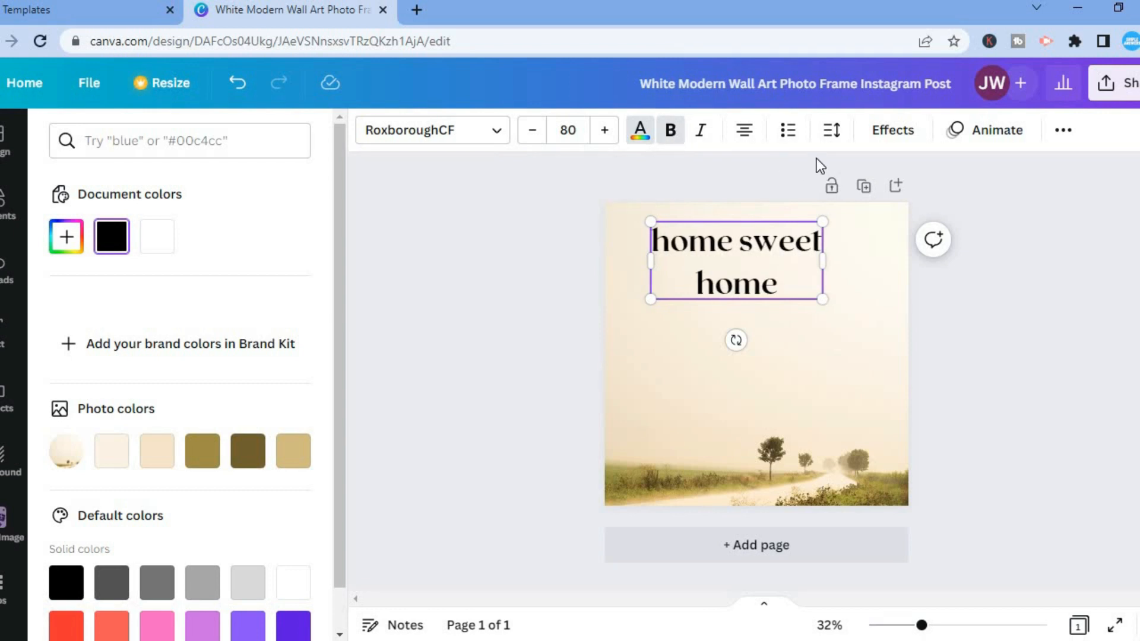
- Apply the Splice text effect to the heading with a thickness of 56 and a direction of -43
click(889, 134)
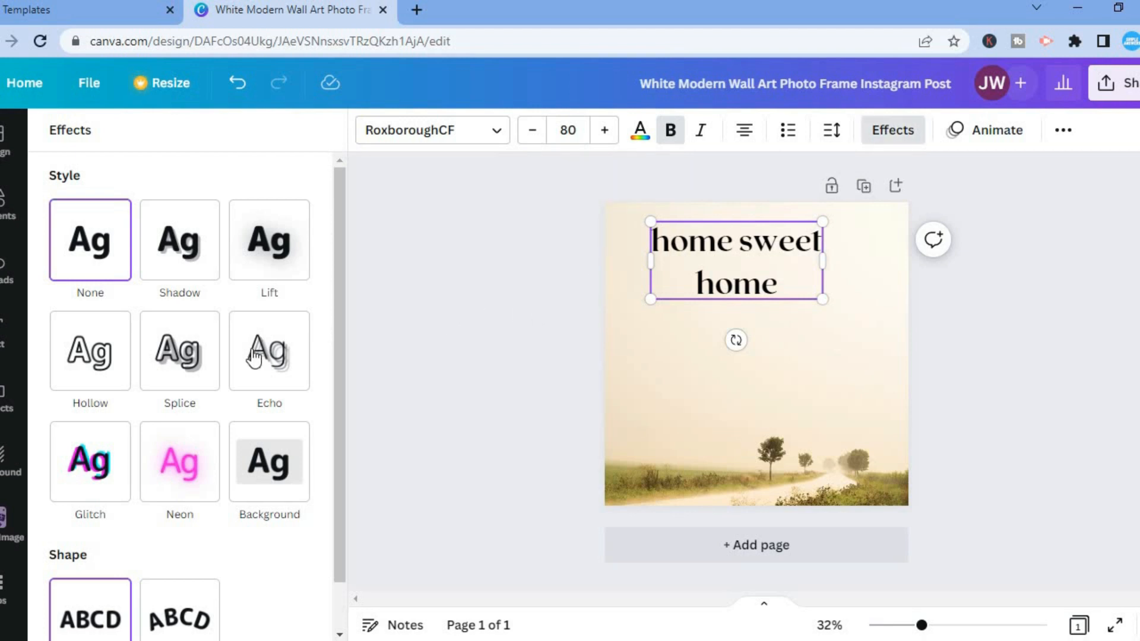
click(184, 375)
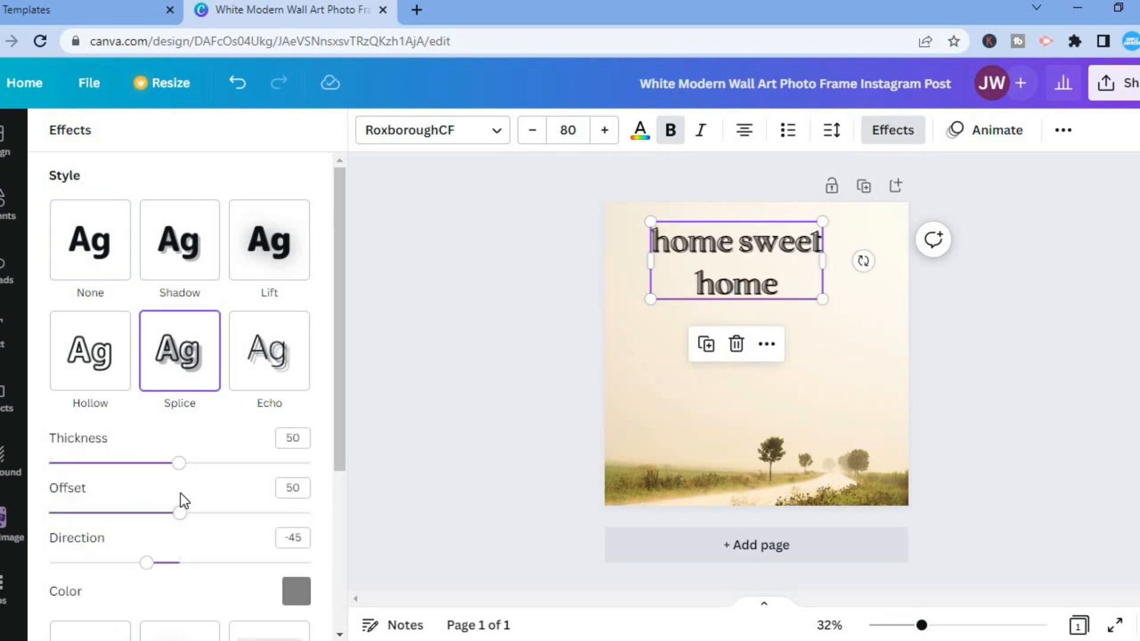
drag(178, 469, 194, 471)
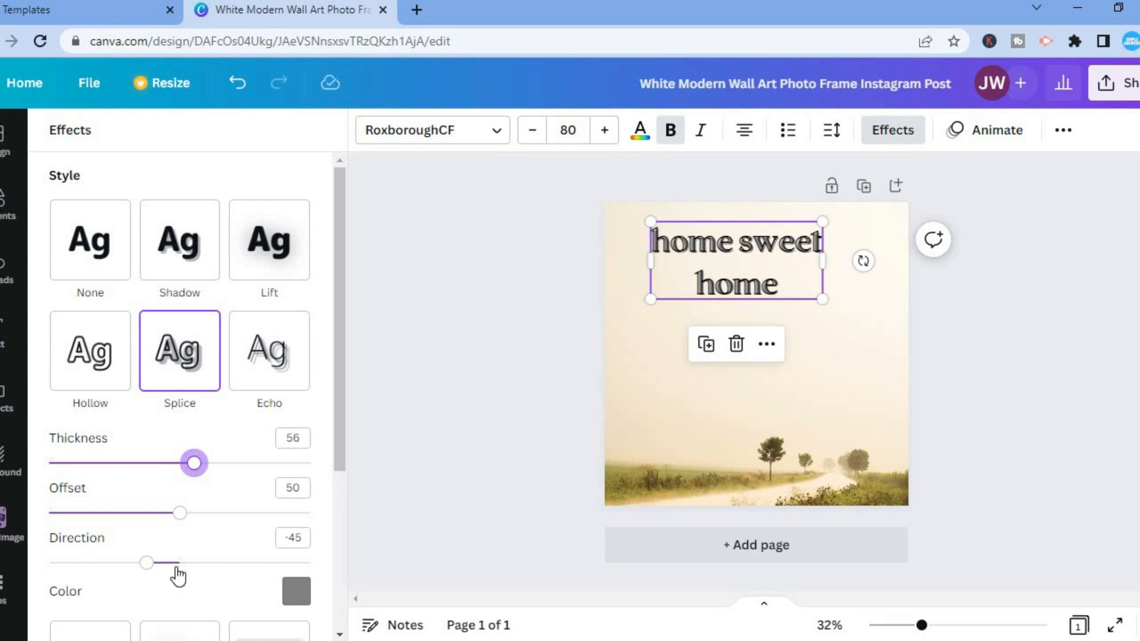
drag(176, 562, 148, 563)
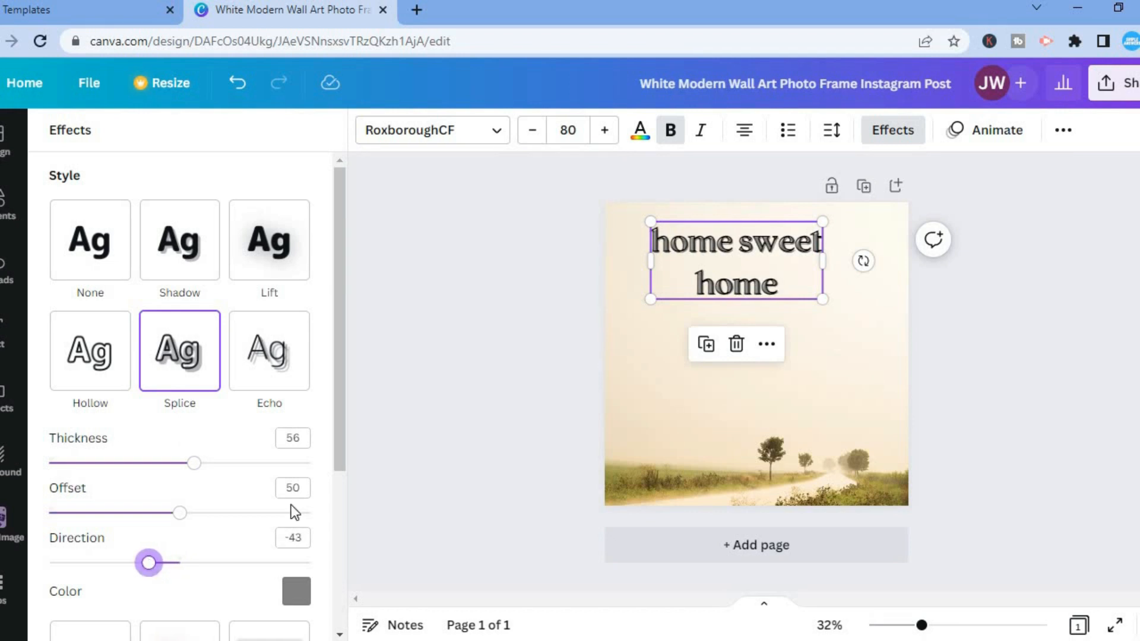
click(771, 426)
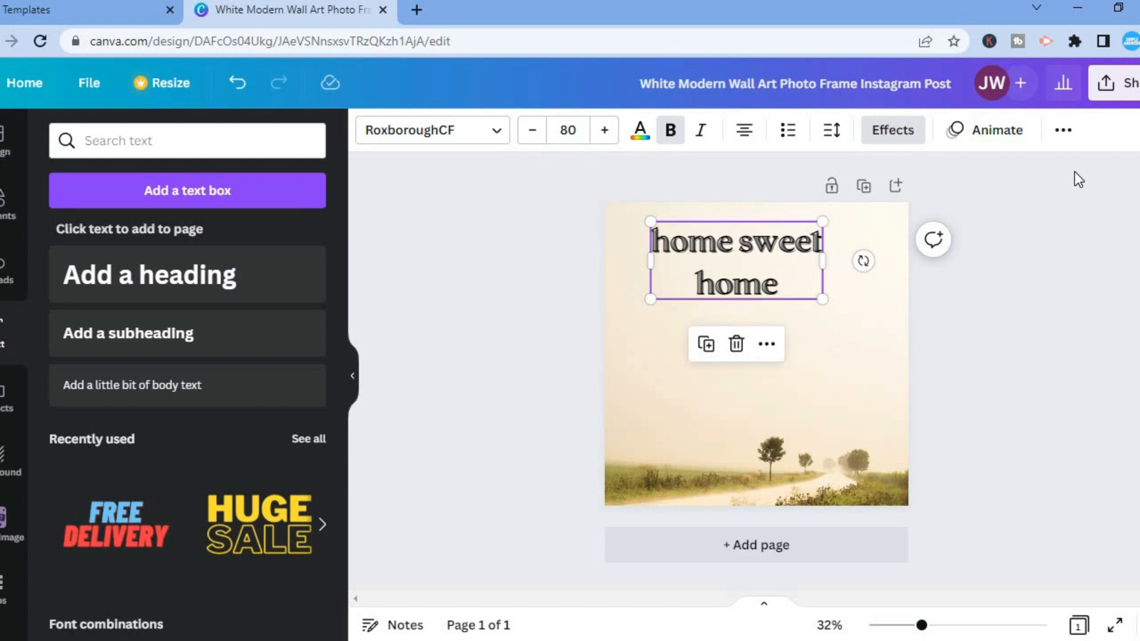
- Examine the design's download options, such as file type and size, and close them without downloading
click(1115, 94)
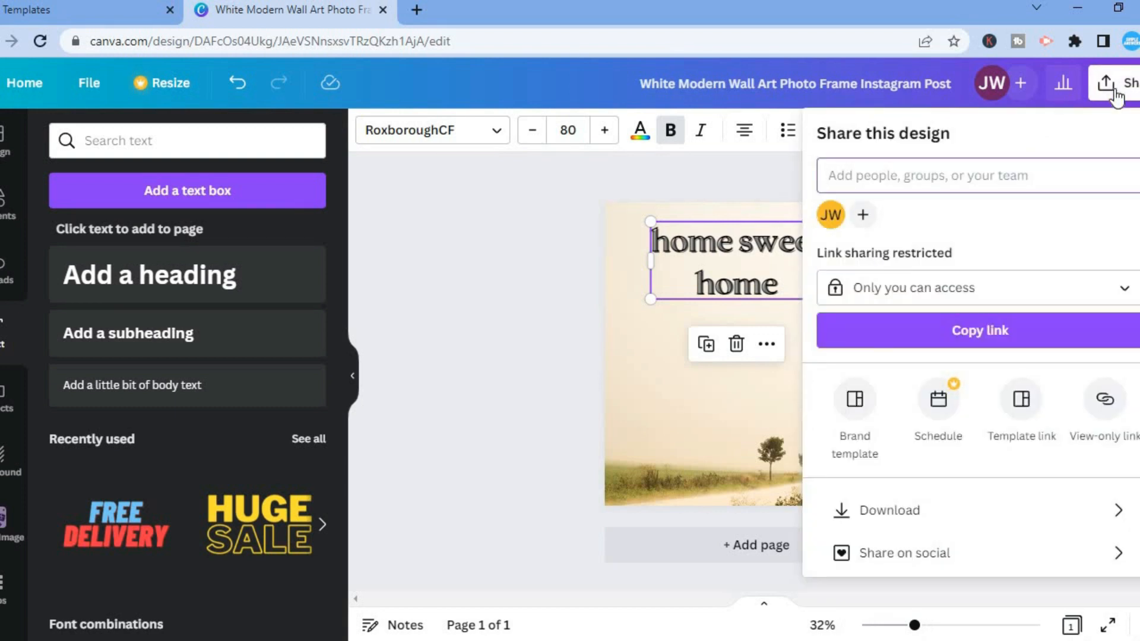
click(909, 515)
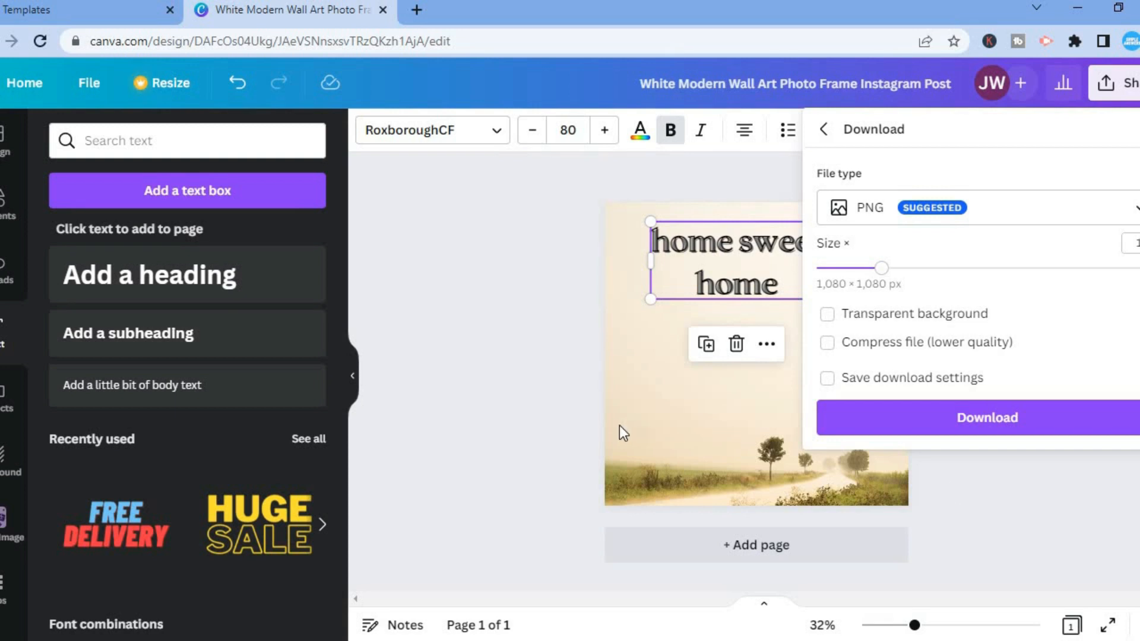
click(545, 430)
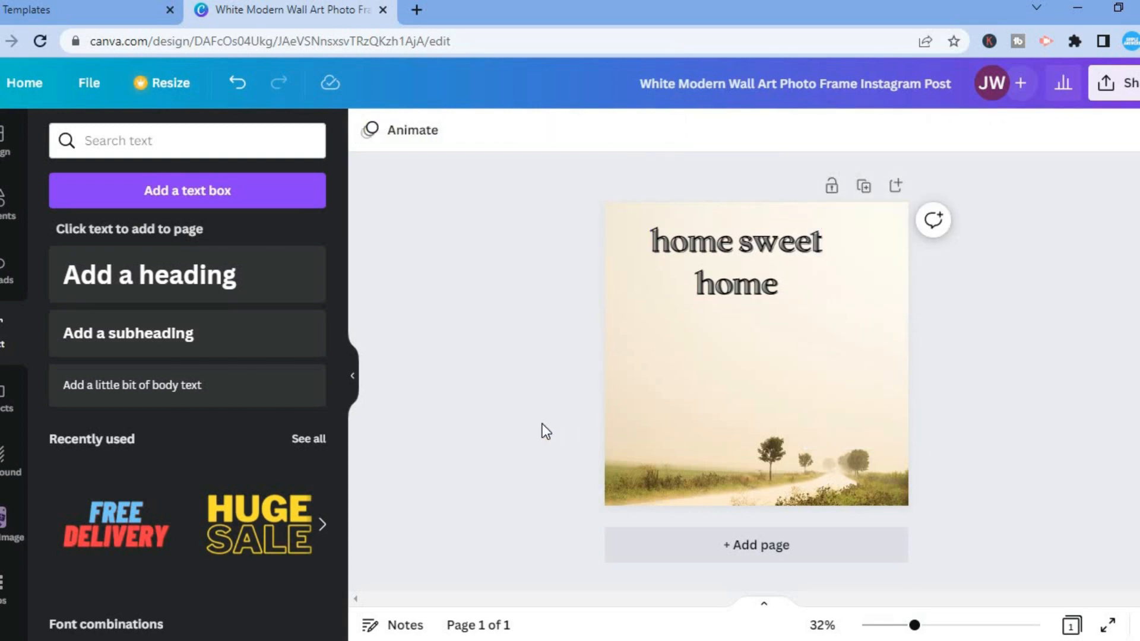